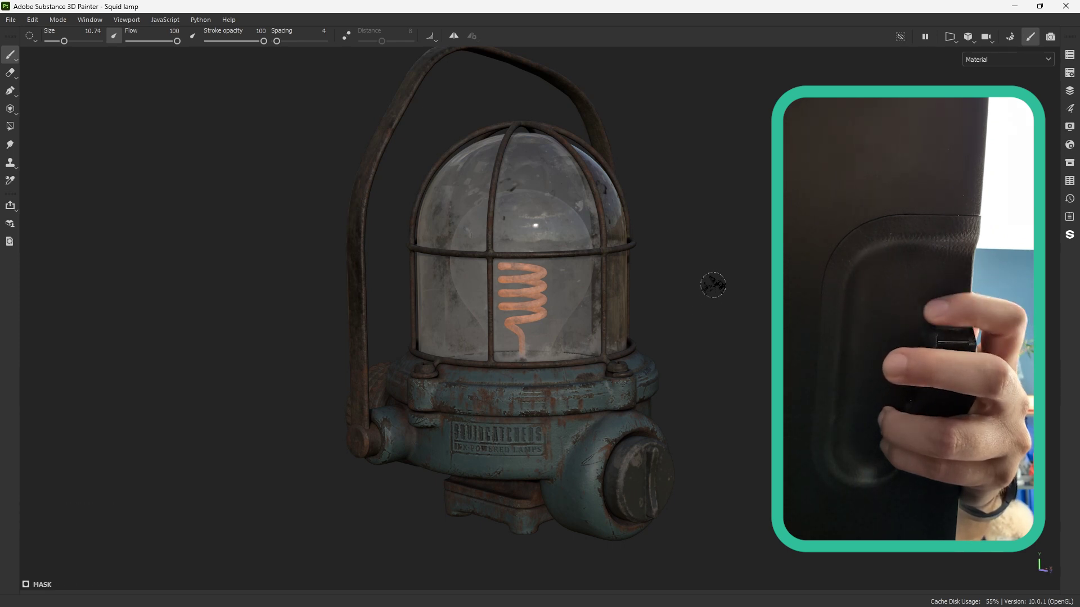
- Examine the rusty lamp's blue base, embossed lettering and round cap up close from several angles
{"action": "middle_click_drag", "start_coordinate": [691, 276], "coordinate": [618, 241], "text": "alt"}
{"action": "left_click_drag", "start_coordinate": [618, 241], "coordinate": [598, 244], "text": "alt"}
{"action": "right_click_drag", "start_coordinate": [604, 343], "coordinate": [678, 422], "text": "alt"}
{"action": "middle_click_drag", "start_coordinate": [691, 340], "coordinate": [700, 256], "text": "alt"}
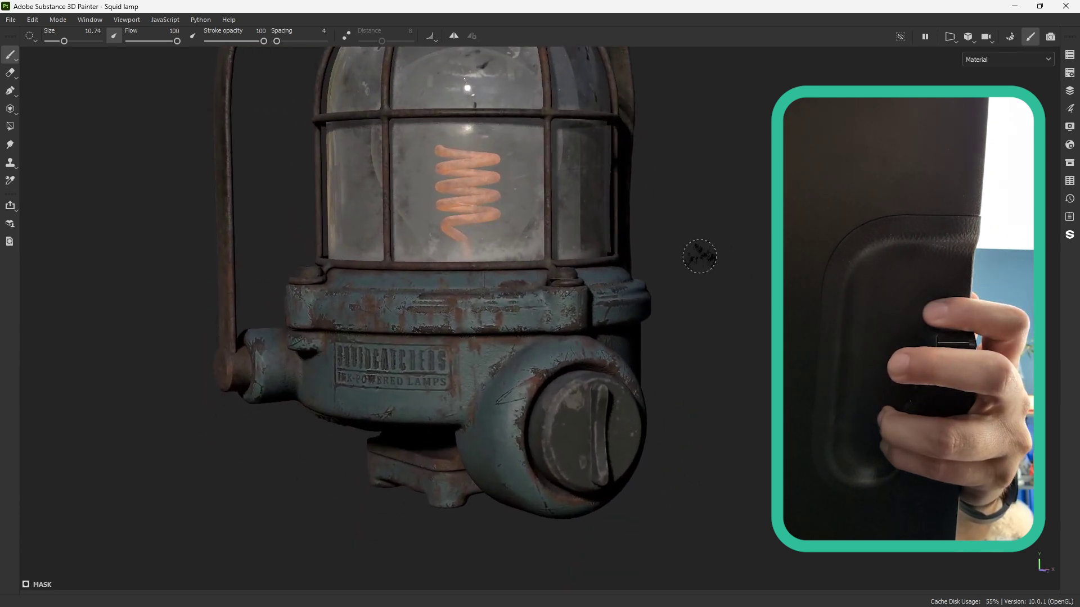
{"action": "left_click_drag", "start_coordinate": [698, 257], "coordinate": [535, 313], "text": "alt"}
{"action": "right_click_drag", "start_coordinate": [535, 313], "coordinate": [689, 295], "text": "alt"}
{"action": "mouse_move", "coordinate": [689, 294]}
{"action": "middle_mouse_down", "text": "alt"}
{"action": "mouse_move", "coordinate": [764, 240]}
{"action": "mouse_move", "coordinate": [742, 186]}
{"action": "middle_mouse_up", "text": "alt"}
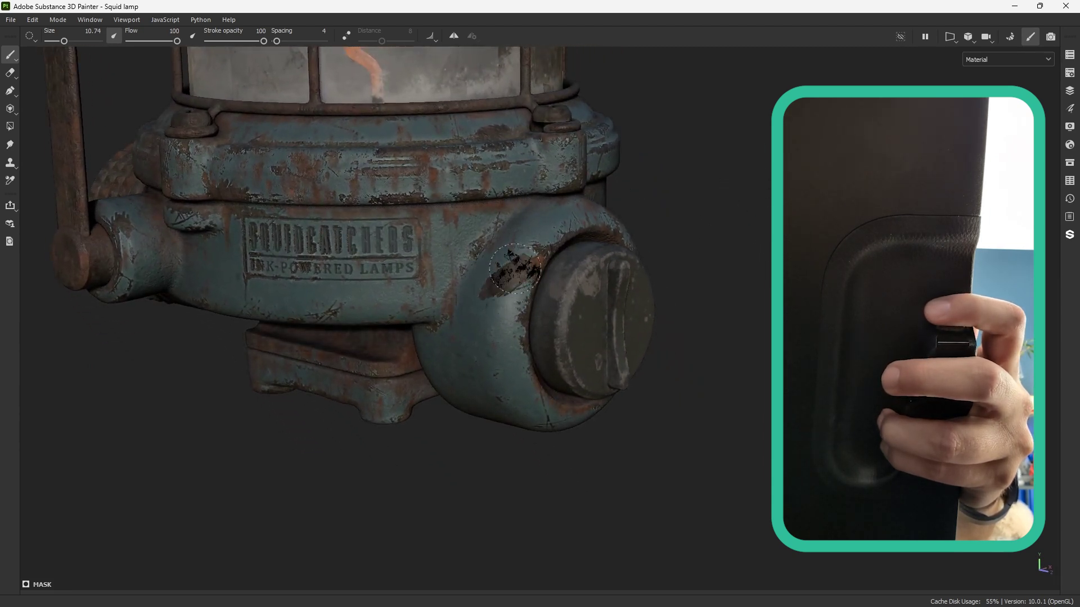
{"action": "middle_click_drag", "start_coordinate": [472, 309], "coordinate": [715, 258], "text": "alt"}
{"action": "mouse_move", "coordinate": [716, 258]}
{"action": "right_mouse_down", "text": "alt"}
{"action": "mouse_move", "coordinate": [680, 187]}
{"action": "mouse_move", "coordinate": [711, 273]}
{"action": "right_mouse_up", "text": "alt"}
{"action": "left_click_drag", "start_coordinate": [738, 260], "coordinate": [687, 258], "text": "alt"}
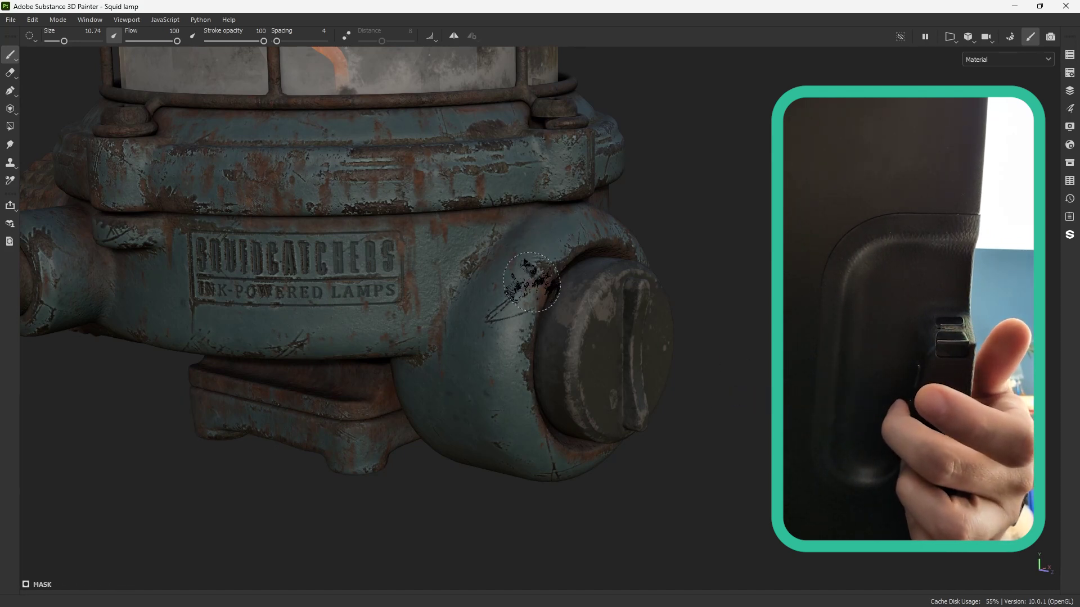
- Reduce the brush size to 2.47 and rotate the environment lighting around the lamp's base
{"action": "right_click_drag", "start_coordinate": [534, 283], "coordinate": [488, 281], "text": "ctrl"}
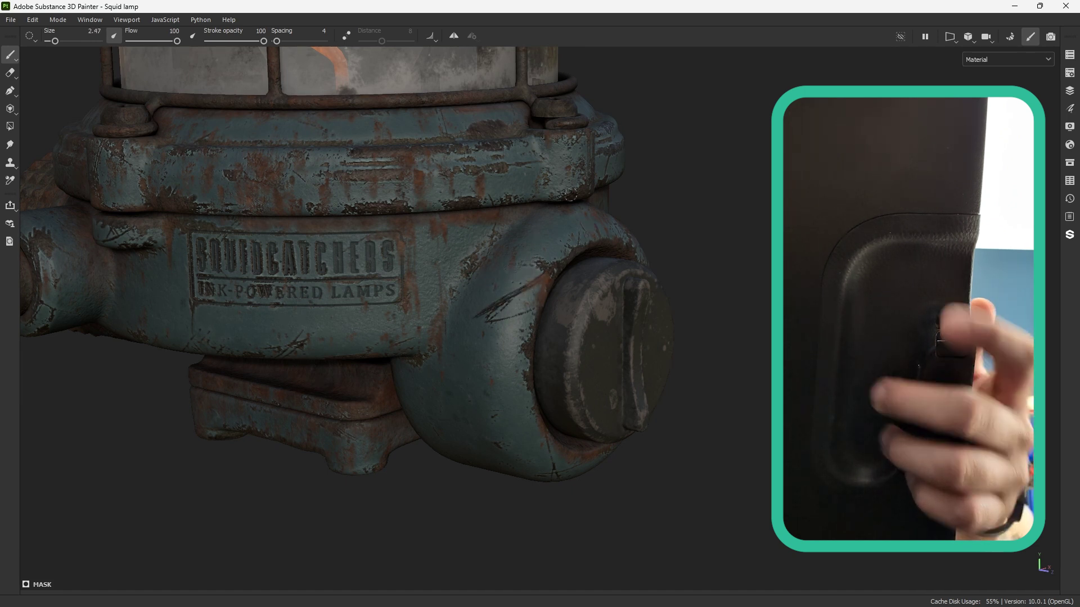
{"action": "left_click_drag", "start_coordinate": [667, 243], "coordinate": [706, 229], "text": "alt"}
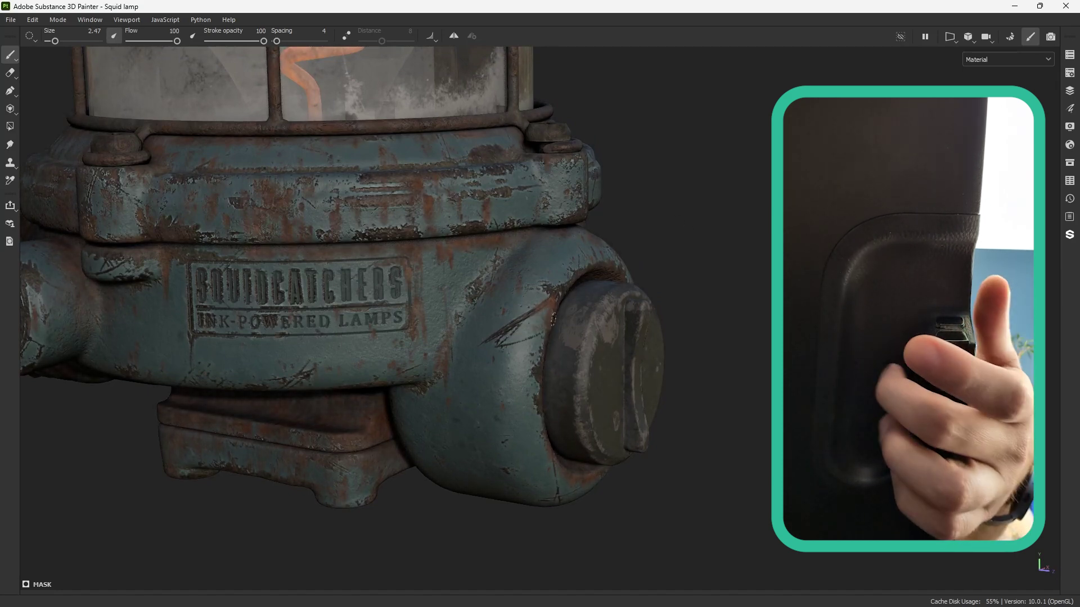
{"action": "mouse_move", "coordinate": [580, 302]}
{"action": "right_mouse_down", "text": "shift"}
{"action": "mouse_move", "coordinate": [535, 299]}
{"action": "mouse_move", "coordinate": [591, 294]}
{"action": "mouse_move", "coordinate": [413, 333]}
{"action": "right_mouse_up", "text": "shift"}
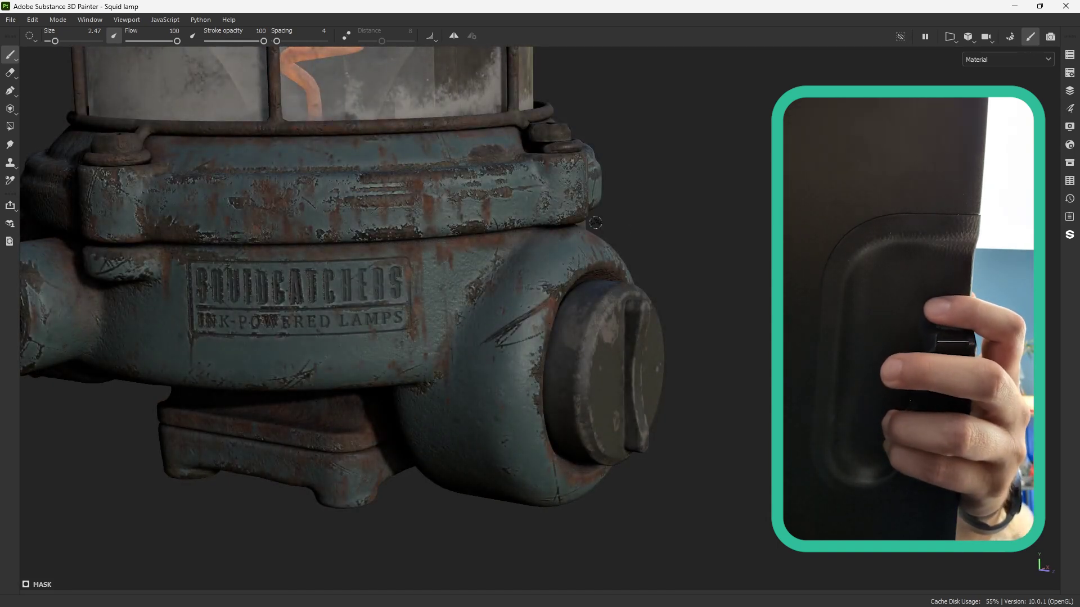
- Set the brush size to 3.04 and paint fine scratches on the blue body beside the round cap
{"action": "left_click_drag", "start_coordinate": [526, 294], "coordinate": [501, 250], "text": "alt"}
{"action": "right_click_drag", "start_coordinate": [523, 255], "coordinate": [500, 267], "text": "ctrl"}
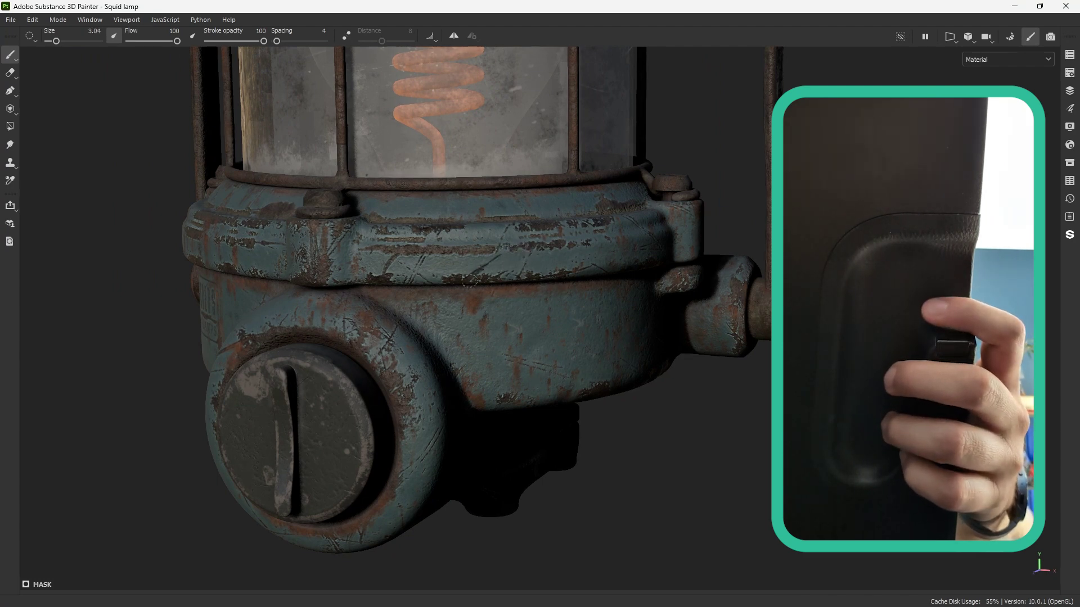
{"action": "mouse_move", "coordinate": [524, 226]}
{"action": "left_mouse_down", "text": "alt"}
{"action": "mouse_move", "coordinate": [525, 265]}
{"action": "mouse_move", "coordinate": [422, 253]}
{"action": "mouse_move", "coordinate": [456, 269]}
{"action": "left_mouse_up", "text": "alt"}
{"action": "middle_click_drag", "start_coordinate": [457, 269], "coordinate": [468, 219], "text": "alt"}
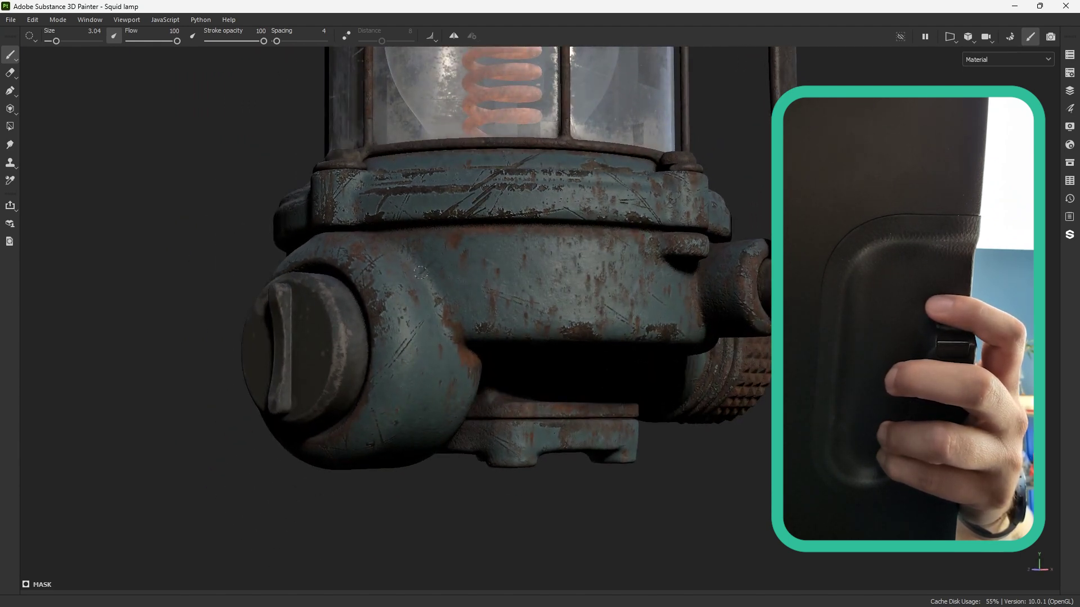
{"action": "mouse_move", "coordinate": [496, 275]}
{"action": "left_mouse_down", "text": "alt"}
{"action": "mouse_move", "coordinate": [545, 244]}
{"action": "mouse_move", "coordinate": [489, 299]}
{"action": "mouse_move", "coordinate": [427, 260]}
{"action": "left_mouse_up", "text": "alt"}
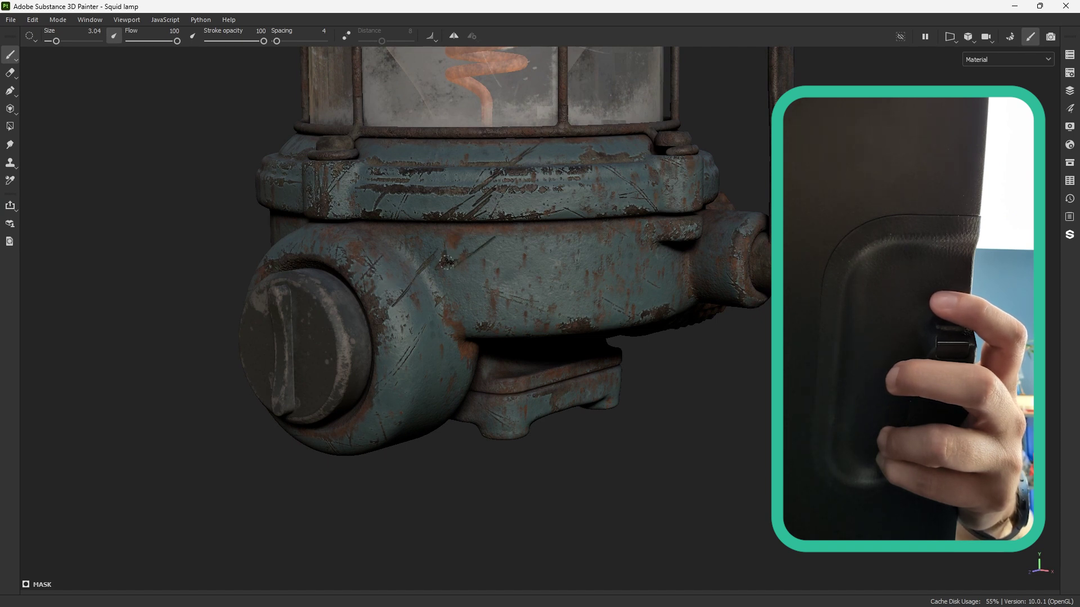
{"action": "left_click_drag", "start_coordinate": [446, 261], "coordinate": [565, 349], "text": "alt"}
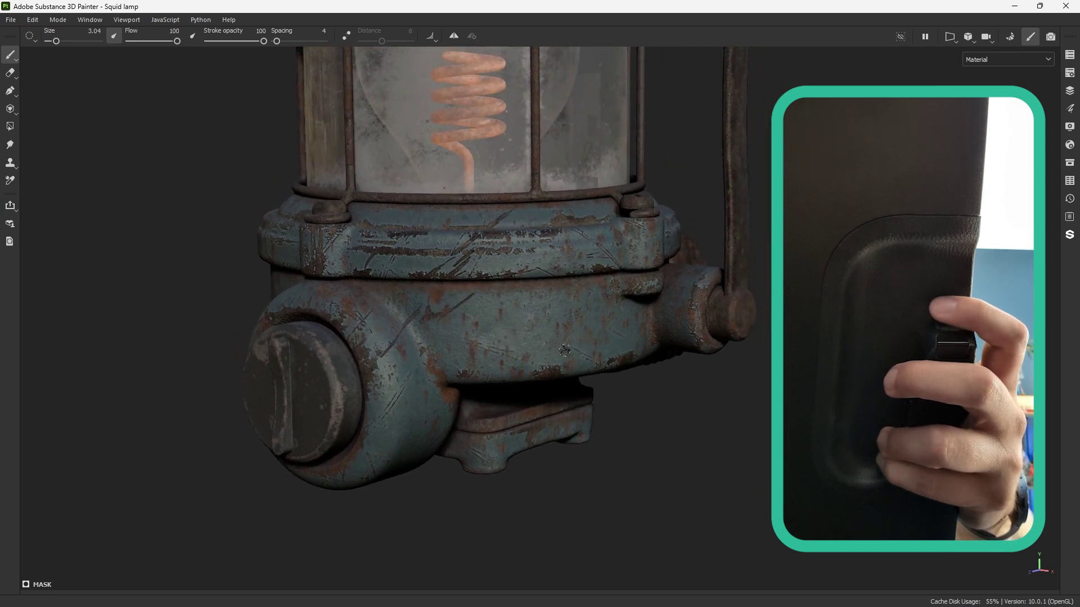
- Rotate the environment lighting around the lamp with the glass dome and base both in view
{"action": "right_click_drag", "start_coordinate": [565, 350], "coordinate": [523, 208], "text": "alt"}
{"action": "middle_click_drag", "start_coordinate": [745, 247], "coordinate": [723, 298], "text": "alt"}
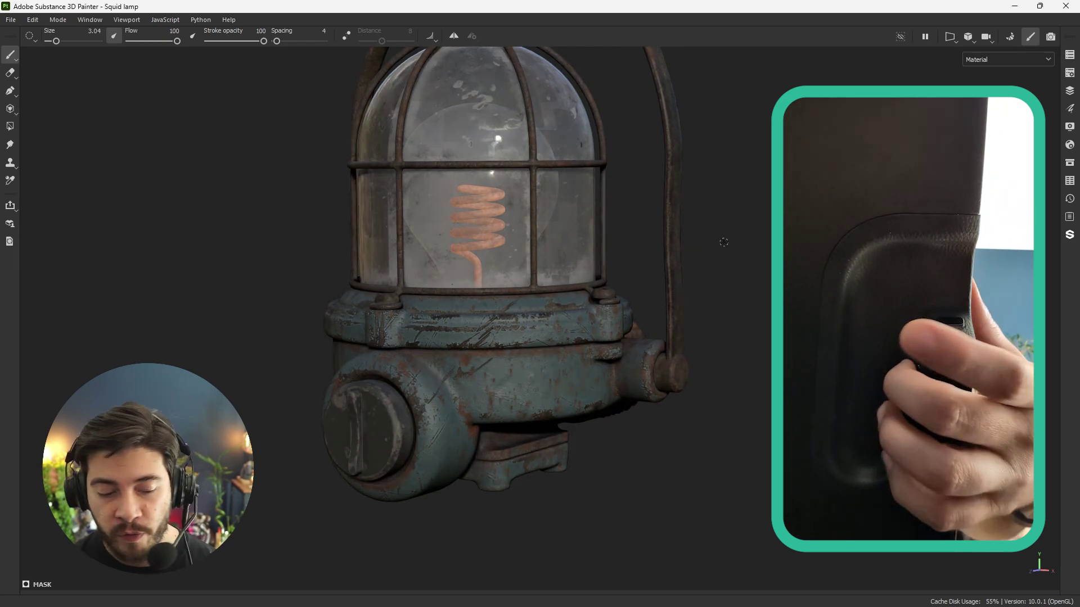
{"action": "key", "text": "shift"}
{"action": "mouse_move", "coordinate": [719, 235]}
{"action": "right_mouse_down", "text": "shift"}
{"action": "mouse_move", "coordinate": [757, 231]}
{"action": "mouse_move", "coordinate": [726, 225]}
{"action": "right_mouse_up", "text": "shift"}
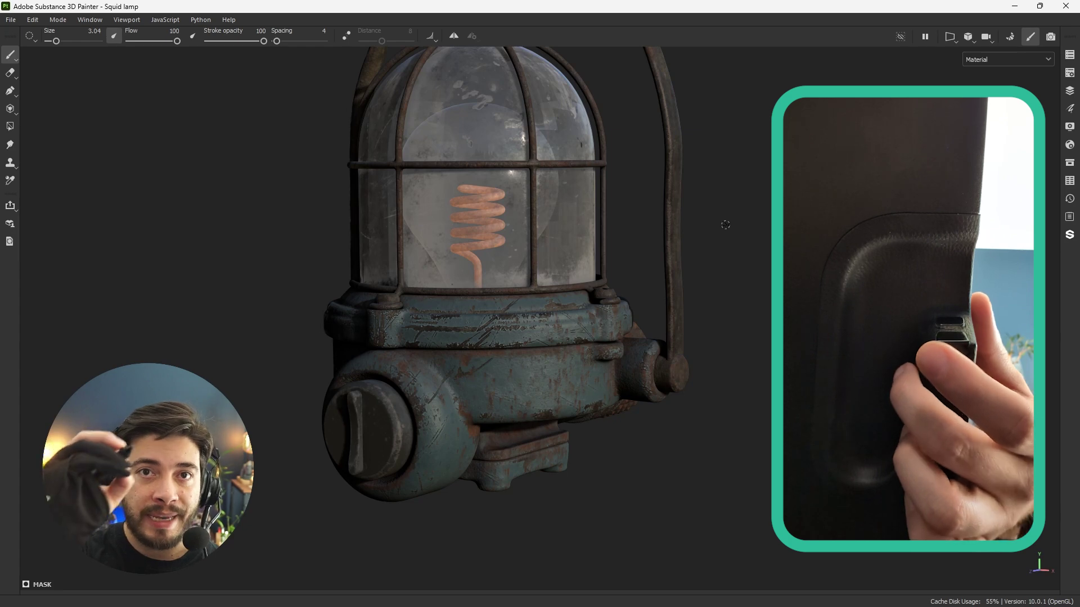
{"action": "right_click_drag", "start_coordinate": [740, 243], "coordinate": [713, 232], "text": "shift"}
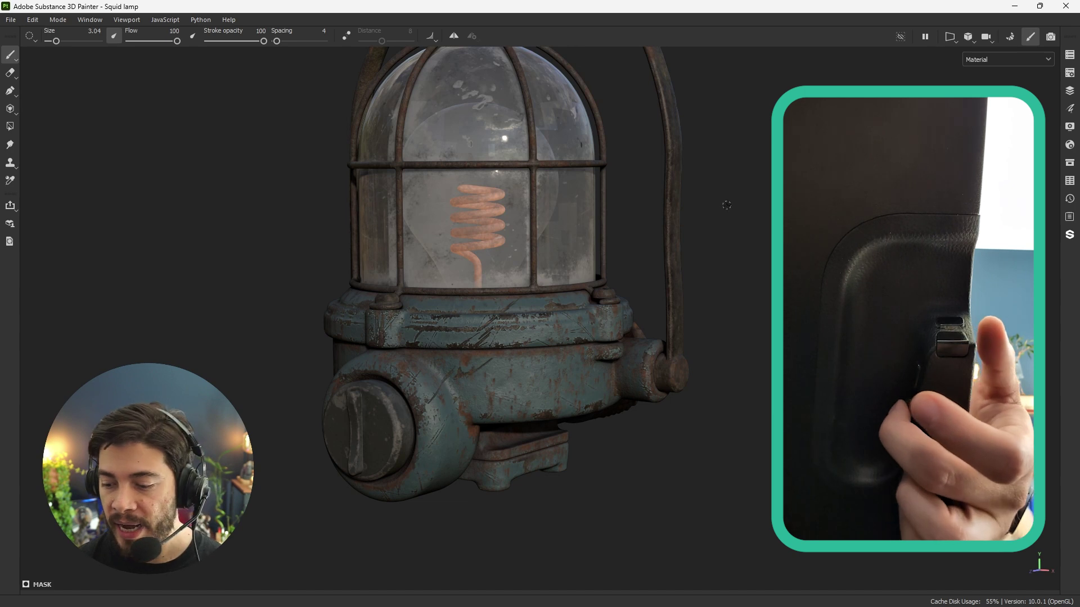
- Enlarge the brush to size 25.98, paint a worn patch on the blue body and undo the last dab
{"action": "right_click_drag", "start_coordinate": [713, 207], "coordinate": [736, 204], "text": "ctrl"}
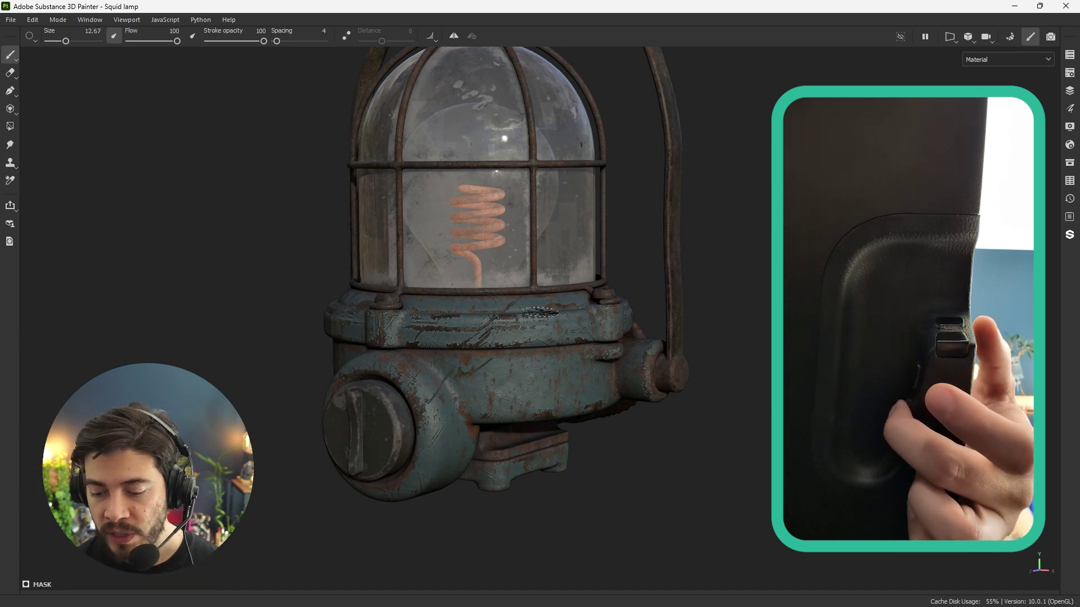
{"action": "right_click_drag", "start_coordinate": [538, 312], "coordinate": [579, 309], "text": "ctrl"}
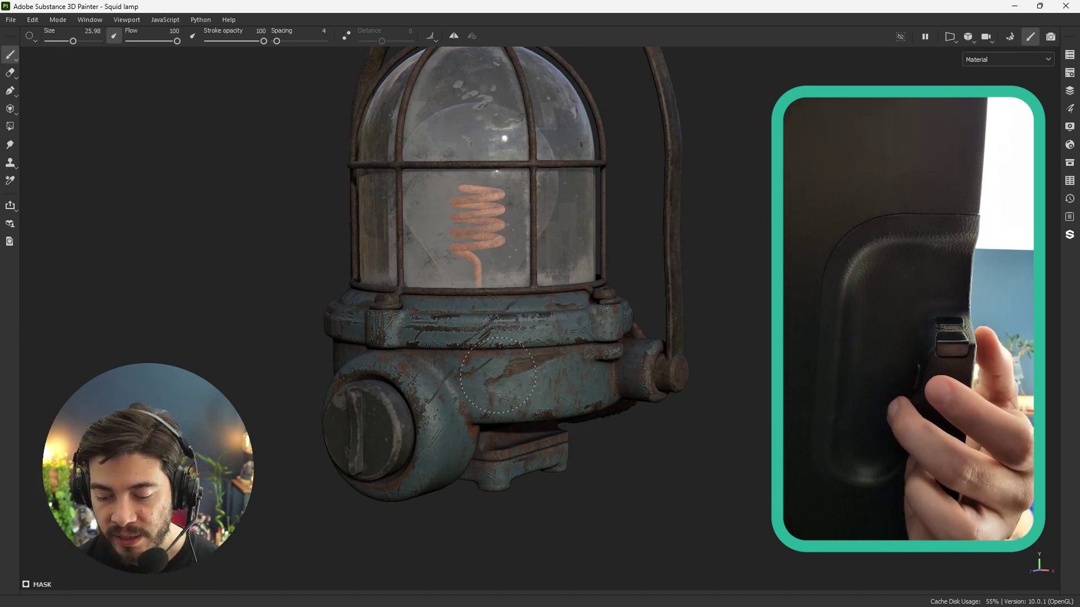
{"action": "left_click_drag", "start_coordinate": [640, 333], "coordinate": [648, 330]}
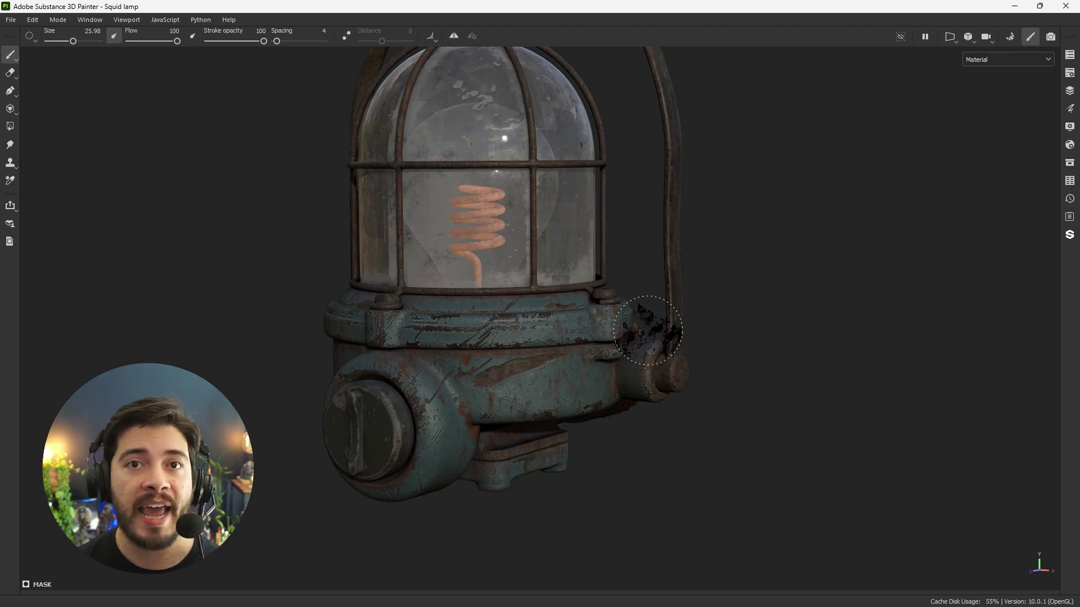
{"action": "key", "text": "ctrl+z"}
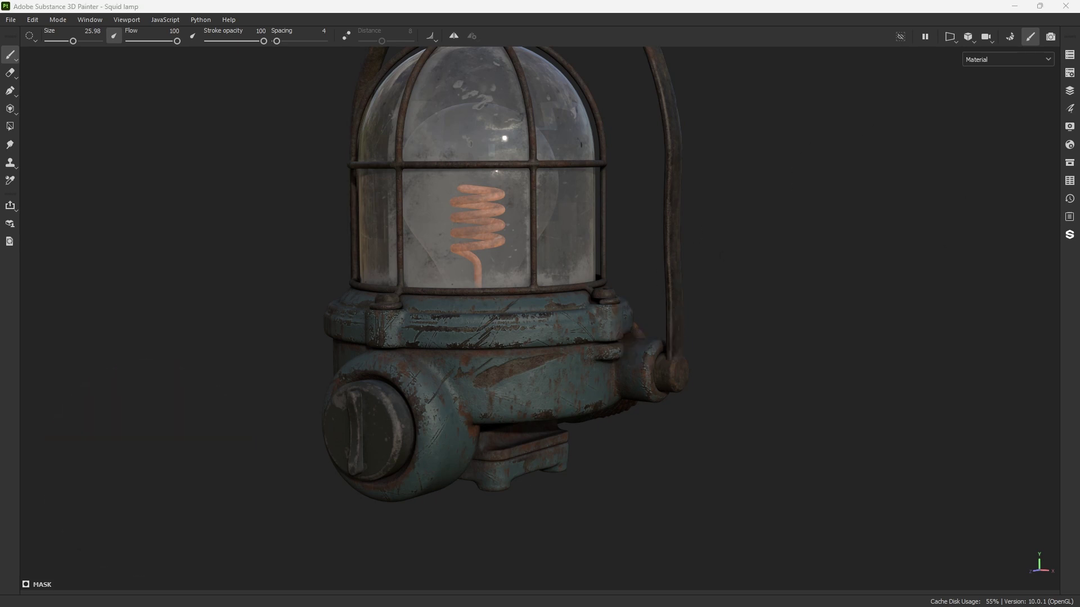
- Switch to Wacom Center and view the device pages of the Cintiq Pro 27 and the Intuos Pro M
{"action": "key", "text": "alt+Tab"}
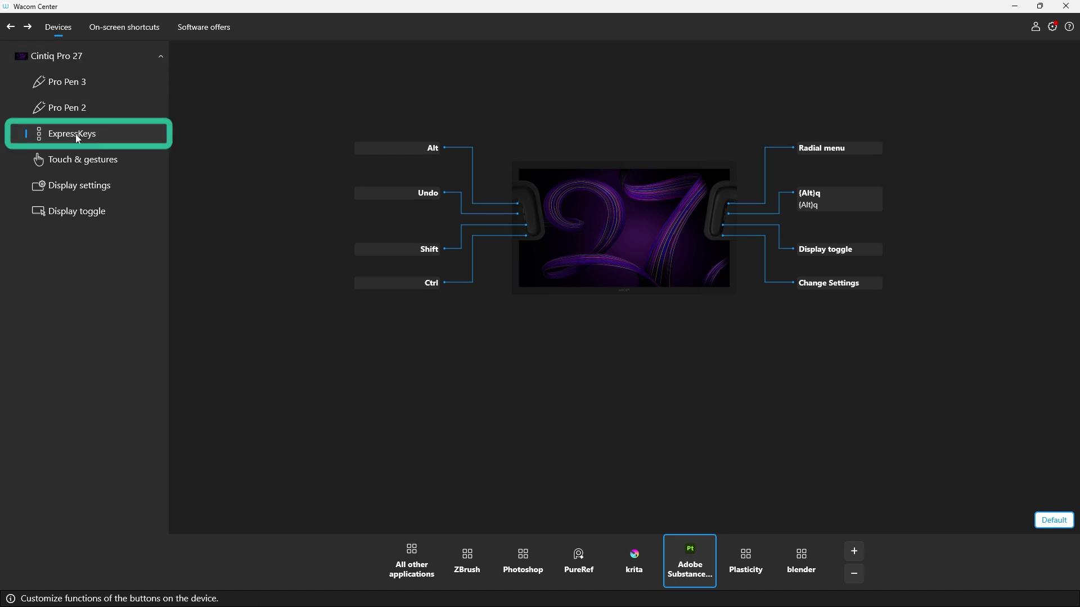
{"action": "left_click", "coordinate": [89, 59]}
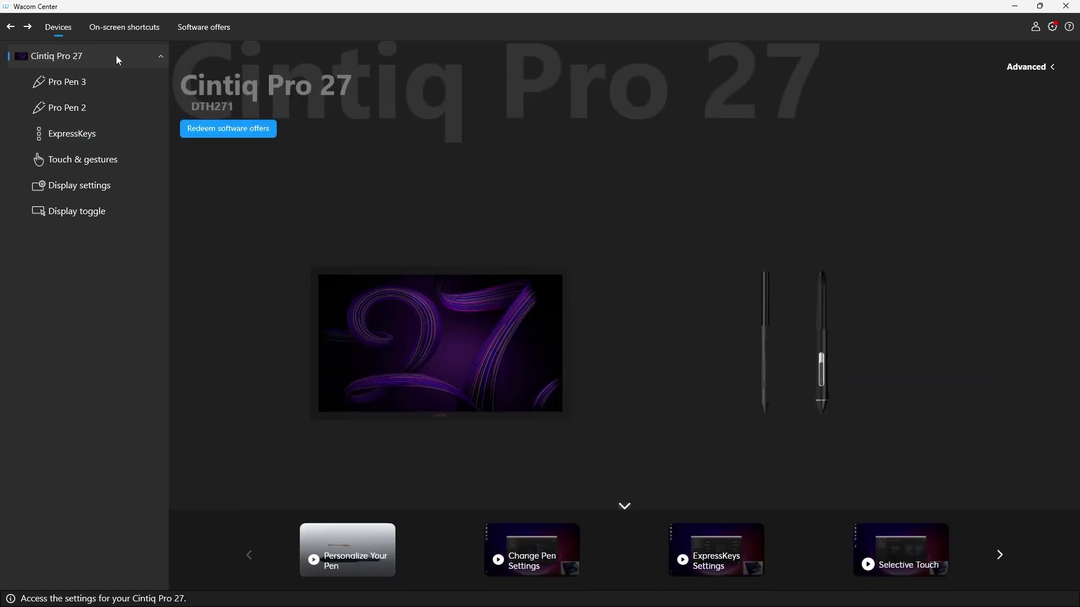
{"action": "left_click", "coordinate": [160, 57]}
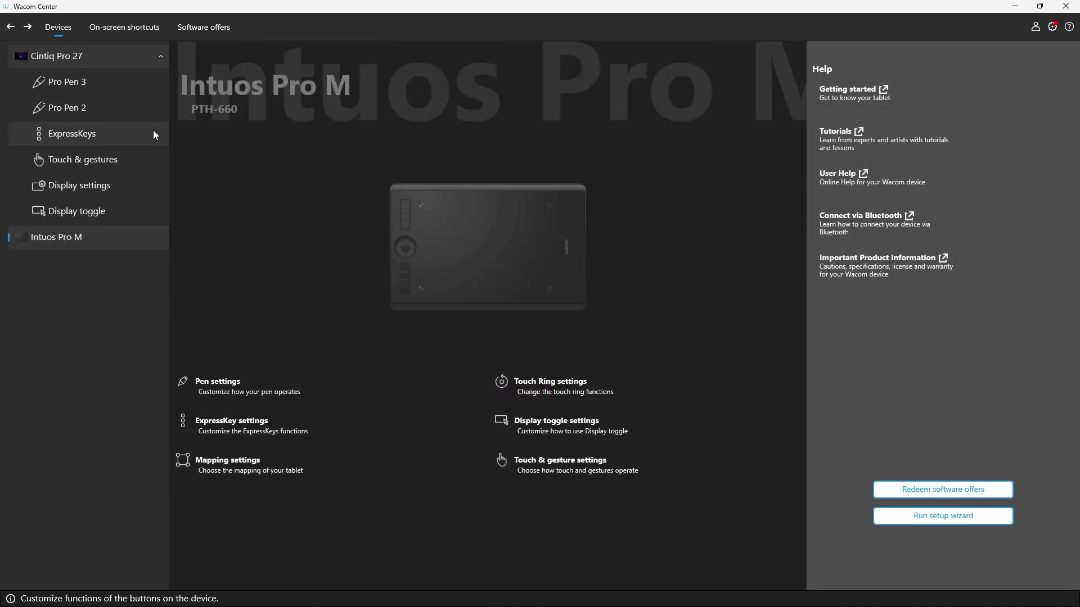
{"action": "left_click", "coordinate": [107, 56]}
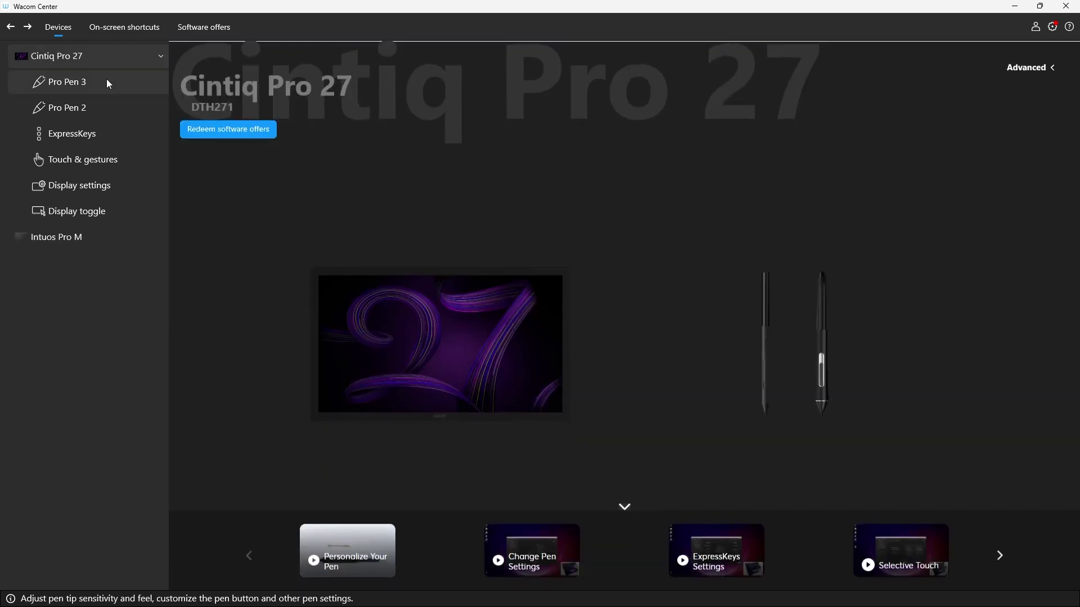
{"action": "left_click", "coordinate": [80, 235]}
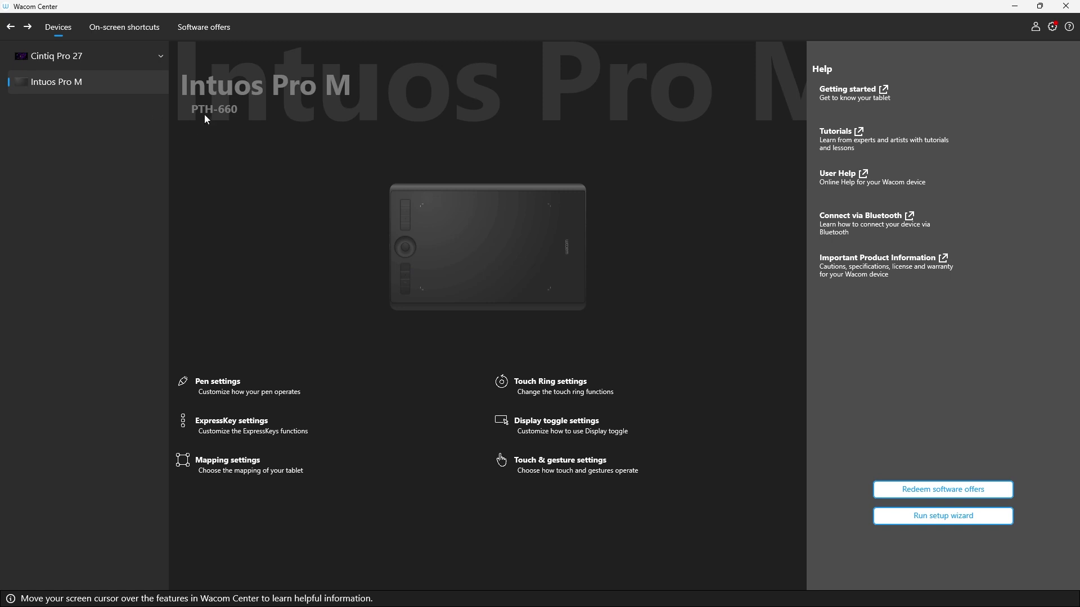
- View the Cintiq Pro 27's ExpressKeys assignments for krita, Adobe Substance and Photoshop
{"action": "left_click", "coordinate": [90, 56]}
{"action": "left_click", "coordinate": [84, 136]}
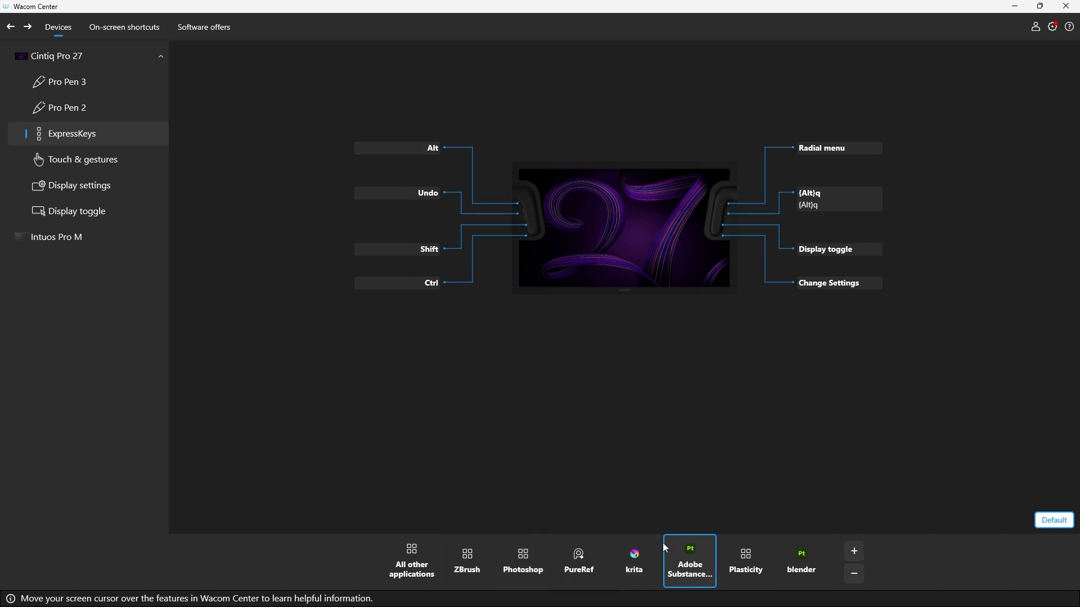
{"action": "left_click", "coordinate": [636, 554]}
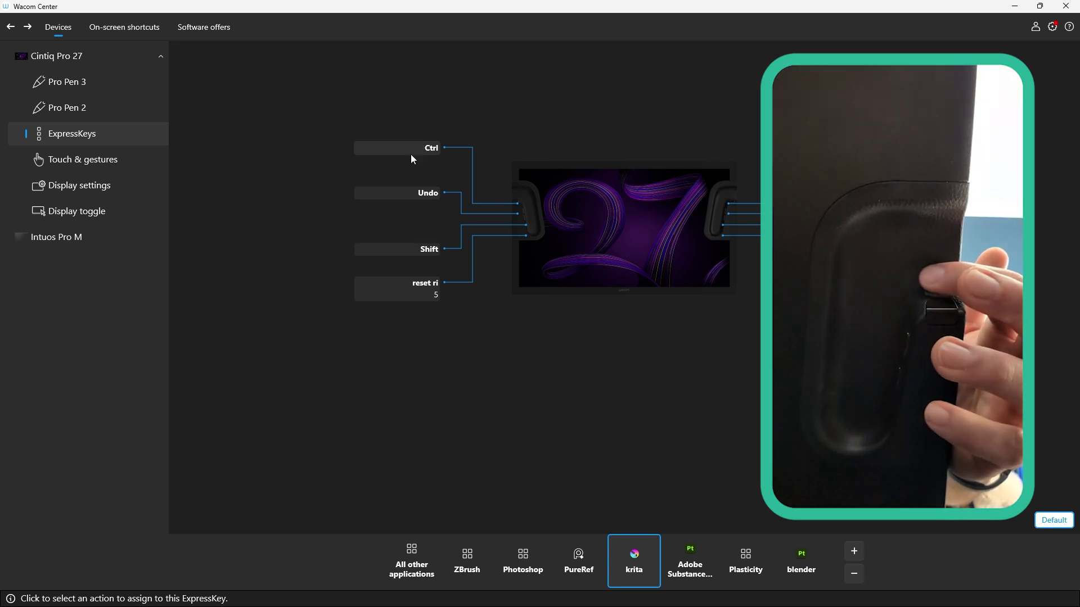
{"action": "left_click", "coordinate": [690, 561]}
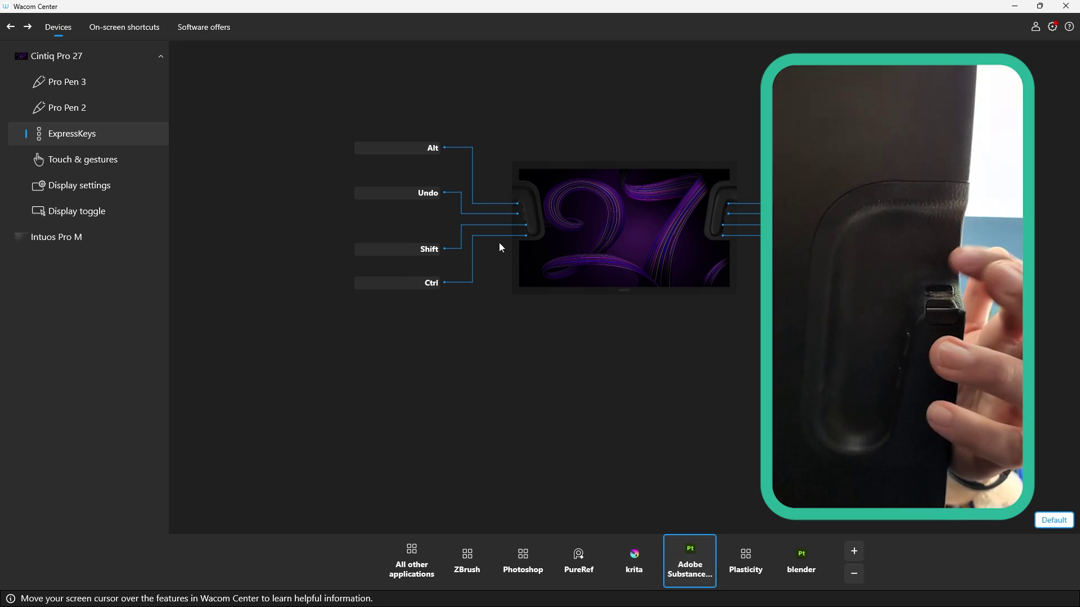
{"action": "left_click", "coordinate": [523, 561]}
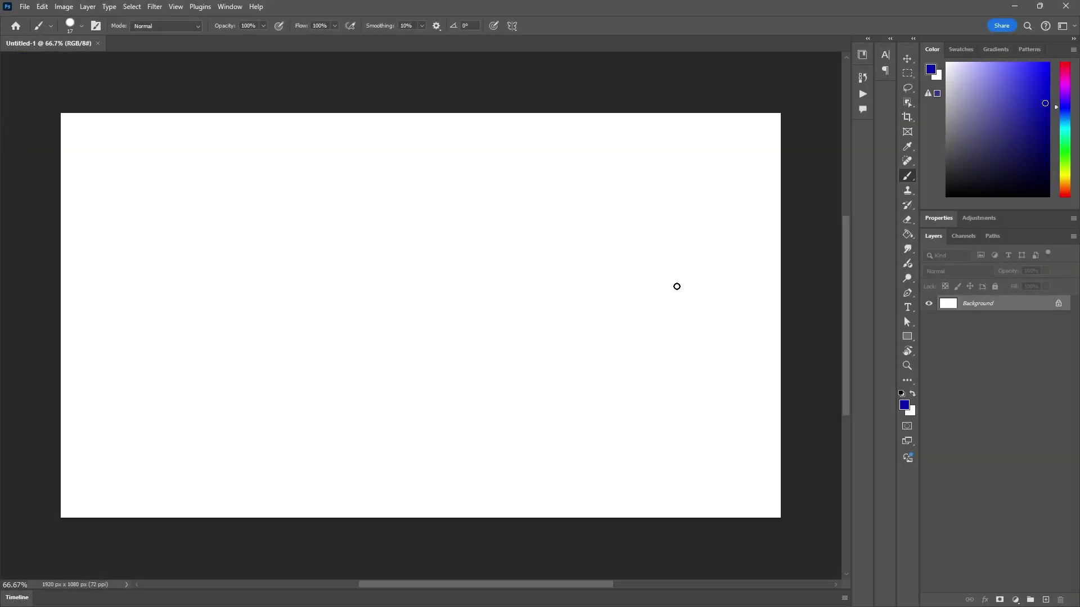
- Switch to Photoshop and paint a dark blue scribble and an overlapping green scribble on the blank canvas
{"action": "mouse_move", "coordinate": [548, 248]}
{"action": "left_mouse_down"}
{"action": "mouse_move", "coordinate": [597, 251]}
{"action": "mouse_move", "coordinate": [545, 335]}
{"action": "left_mouse_up"}
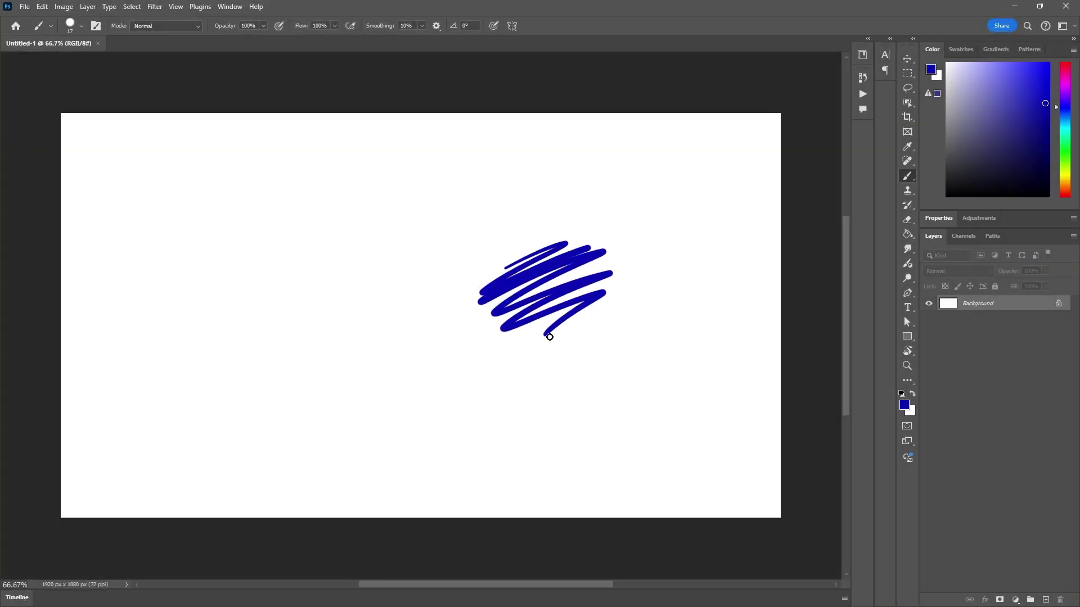
{"action": "left_click", "coordinate": [1064, 136]}
{"action": "left_click", "coordinate": [1015, 128]}
{"action": "mouse_move", "coordinate": [588, 191]}
{"action": "left_mouse_down"}
{"action": "mouse_move", "coordinate": [492, 243]}
{"action": "mouse_move", "coordinate": [439, 341]}
{"action": "left_mouse_up"}
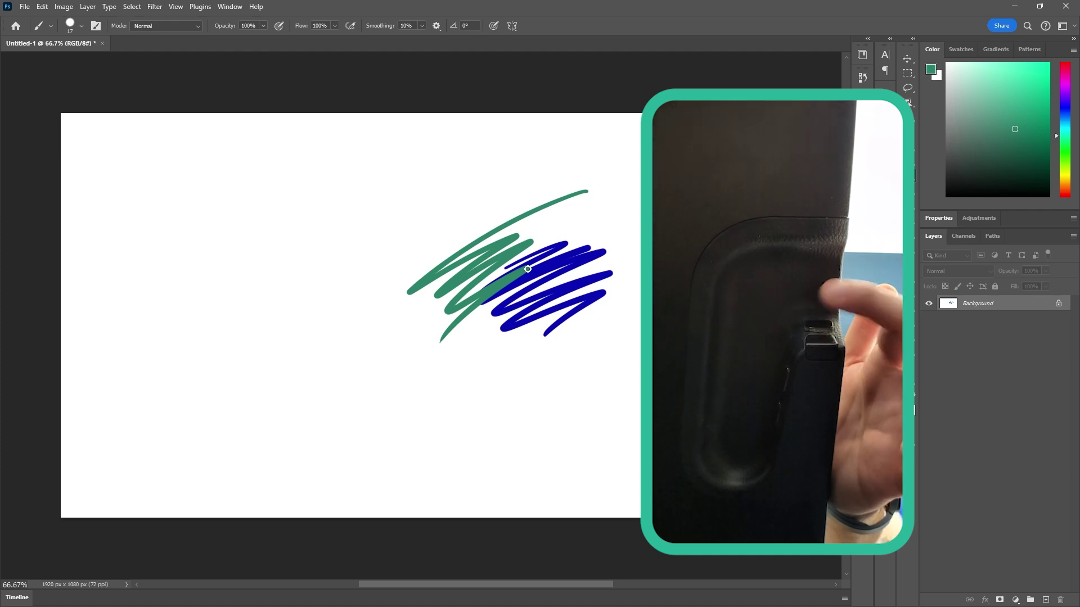
- Sample the brush colour from the canvas where the blue and green scribbles meet
{"action": "left_click", "coordinate": [540, 270], "text": "alt"}
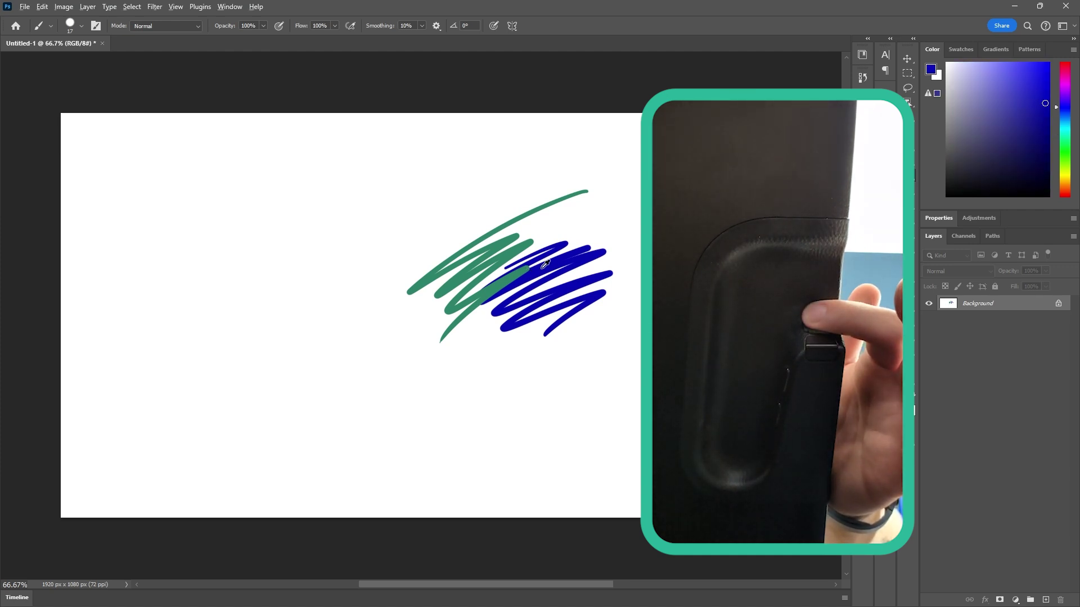
{"action": "left_click", "coordinate": [522, 278], "text": "alt"}
{"action": "left_click_drag", "start_coordinate": [524, 276], "coordinate": [521, 279], "text": "alt"}
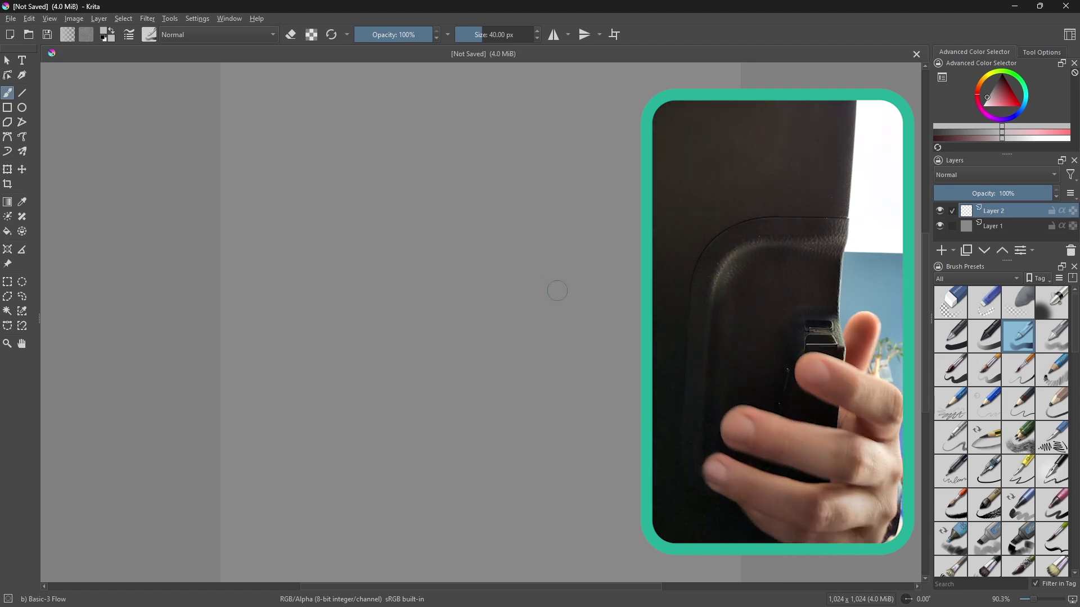
- Switch to Krita, paint a red scribble and an overlapping blue scribble, and sample colours across both
{"action": "left_click", "coordinate": [1008, 99]}
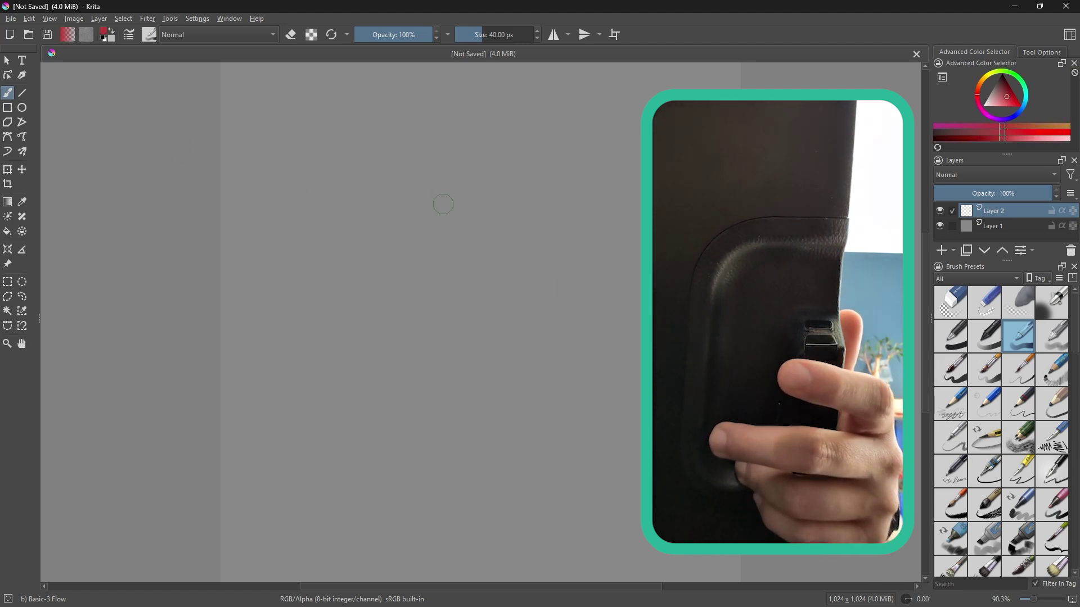
{"action": "mouse_move", "coordinate": [436, 205]}
{"action": "left_mouse_down"}
{"action": "mouse_move", "coordinate": [419, 248]}
{"action": "mouse_move", "coordinate": [507, 290]}
{"action": "left_mouse_up"}
{"action": "left_click", "coordinate": [983, 112]}
{"action": "left_click", "coordinate": [1018, 100]}
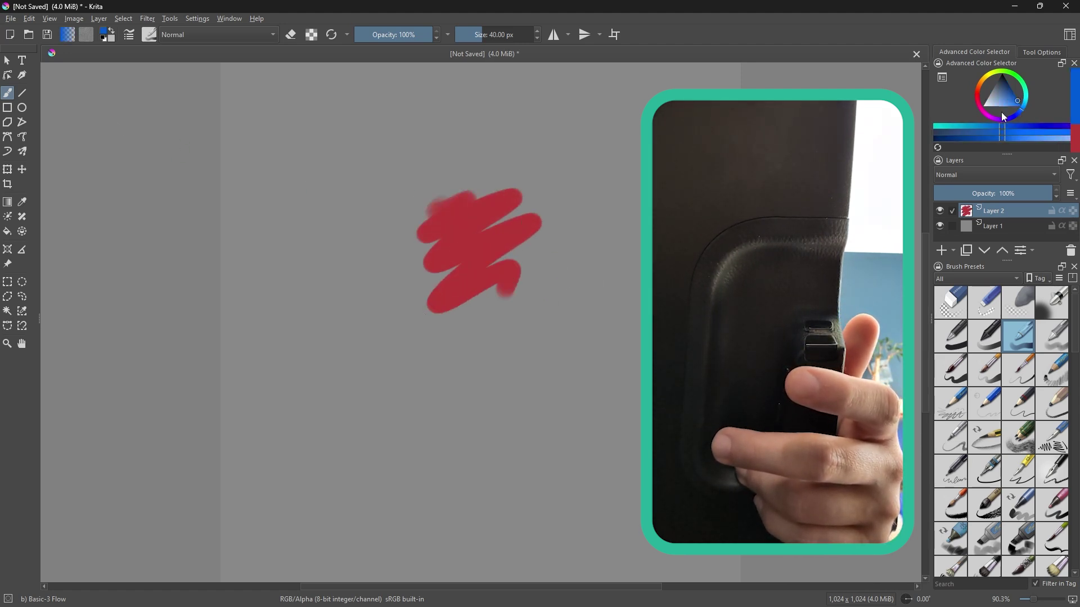
{"action": "mouse_move", "coordinate": [599, 208]}
{"action": "left_mouse_down"}
{"action": "mouse_move", "coordinate": [468, 304]}
{"action": "mouse_move", "coordinate": [489, 423]}
{"action": "left_mouse_up"}
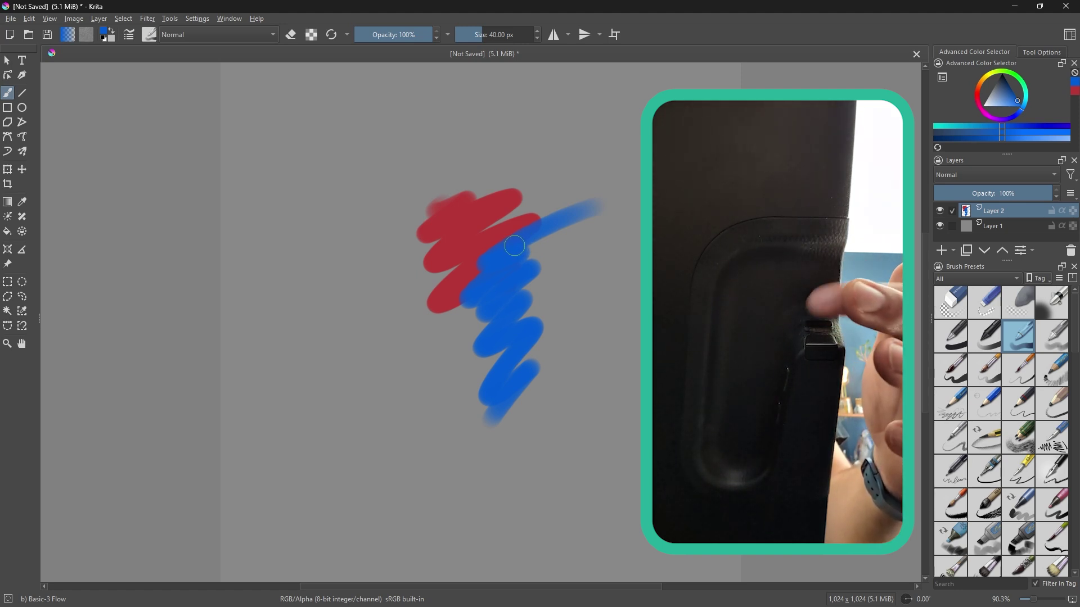
{"action": "mouse_move", "coordinate": [540, 225]}
{"action": "left_mouse_down", "text": "ctrl"}
{"action": "mouse_move", "coordinate": [482, 260]}
{"action": "mouse_move", "coordinate": [495, 247]}
{"action": "mouse_move", "coordinate": [453, 325]}
{"action": "left_mouse_up", "text": "ctrl"}
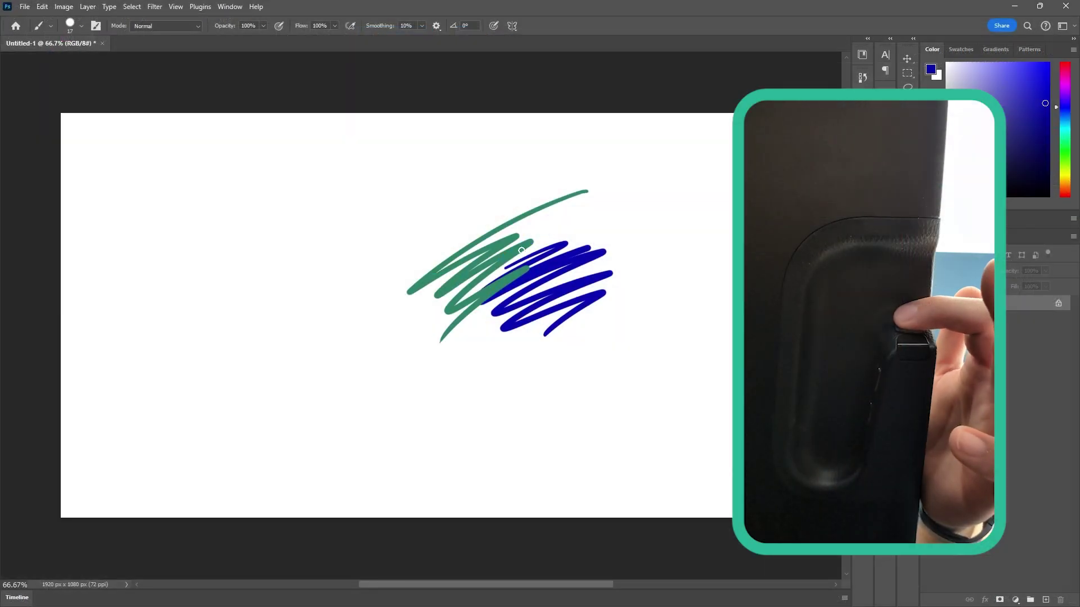
- Switch back to Photoshop, sample colours where the scribbles overlap and paint a stroke across the green one
{"action": "left_click", "coordinate": [506, 272], "text": "alt"}
{"action": "left_click", "coordinate": [526, 272], "text": "alt"}
{"action": "mouse_move", "coordinate": [449, 213]}
{"action": "left_mouse_down"}
{"action": "mouse_move", "coordinate": [481, 239]}
{"action": "mouse_move", "coordinate": [509, 228]}
{"action": "mouse_move", "coordinate": [477, 321]}
{"action": "left_mouse_up"}
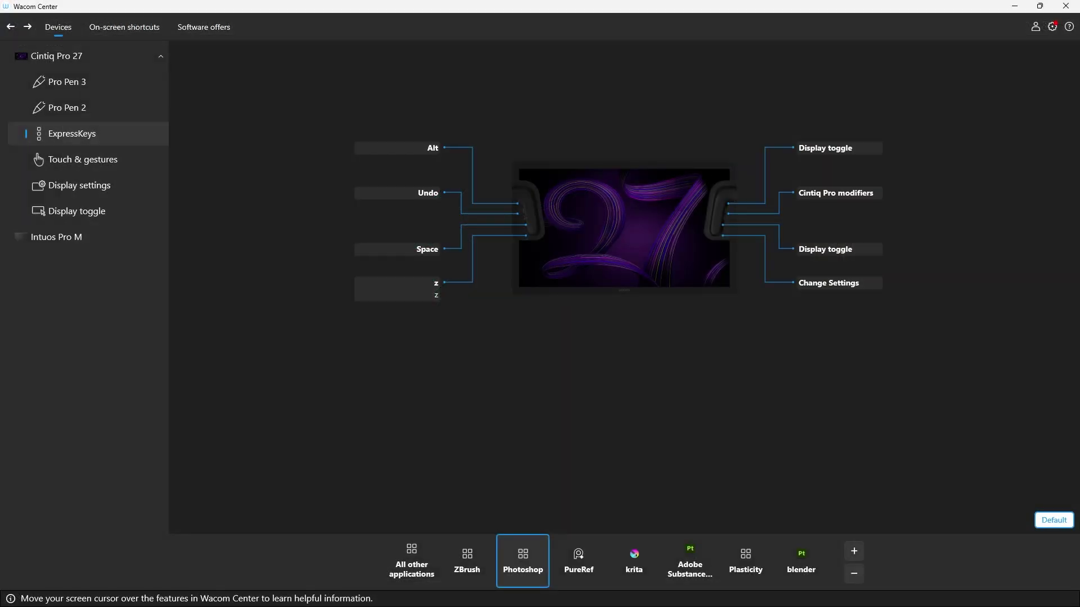
- In the Adobe Substance ExpressKeys profile, replace the Radial menu key with a Tab keyboard shortcut named FULL SCREEN
{"action": "left_click", "coordinate": [633, 562]}
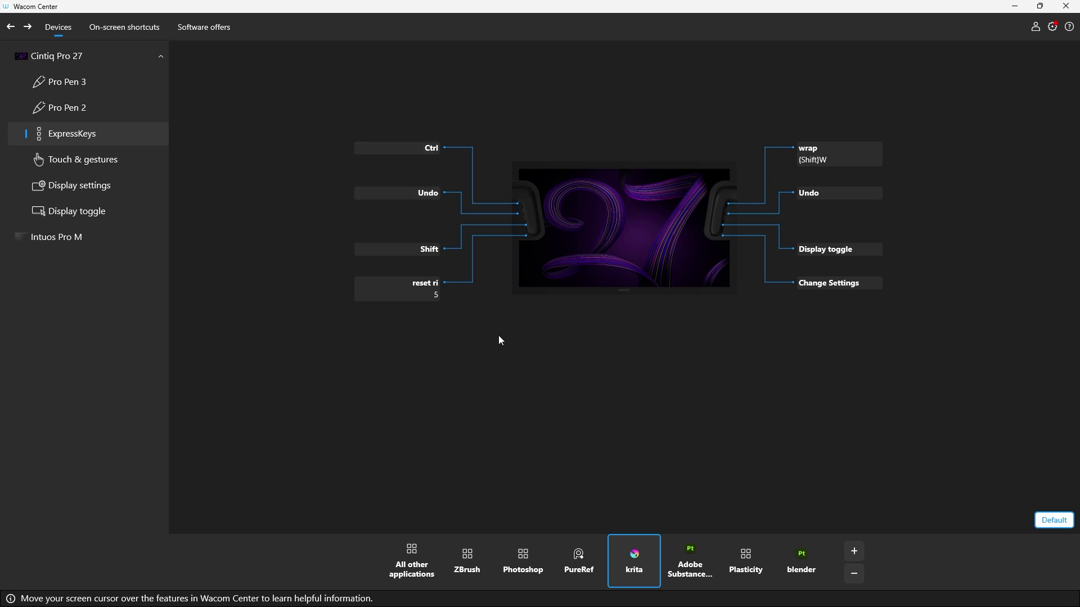
{"action": "left_click", "coordinate": [690, 561]}
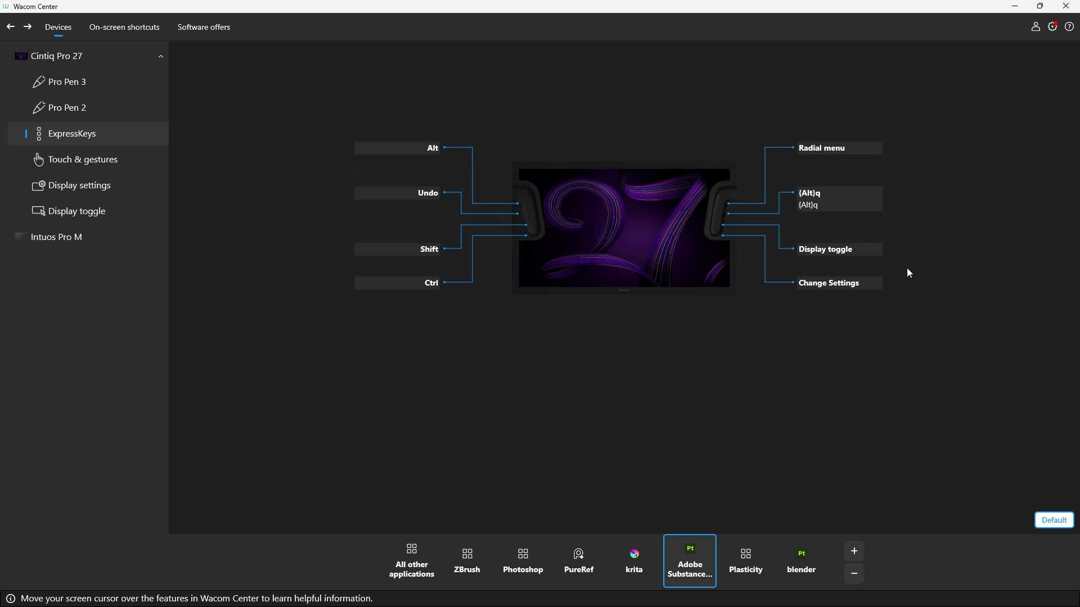
{"action": "left_click", "coordinate": [818, 152]}
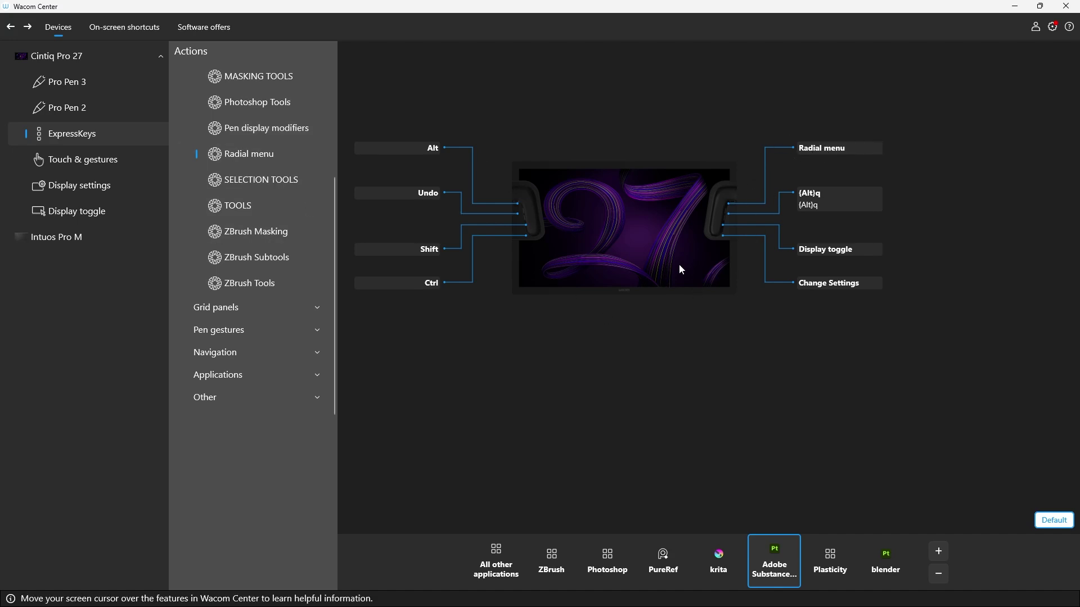
{"action": "scroll", "coordinate": [256, 161], "scroll_direction": "up", "scroll_amount": 3}
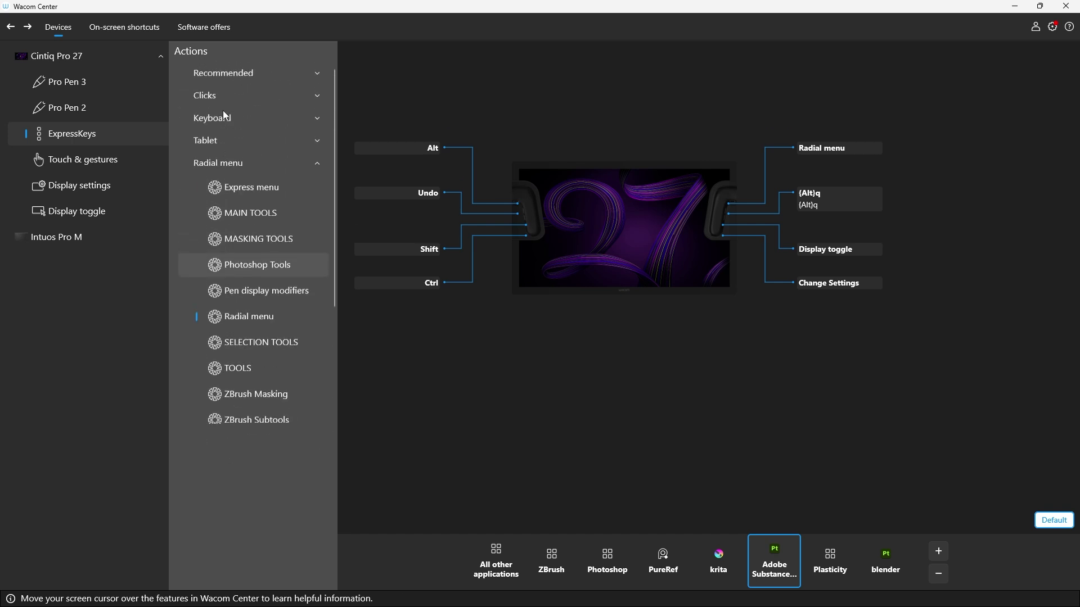
{"action": "left_click", "coordinate": [224, 119]}
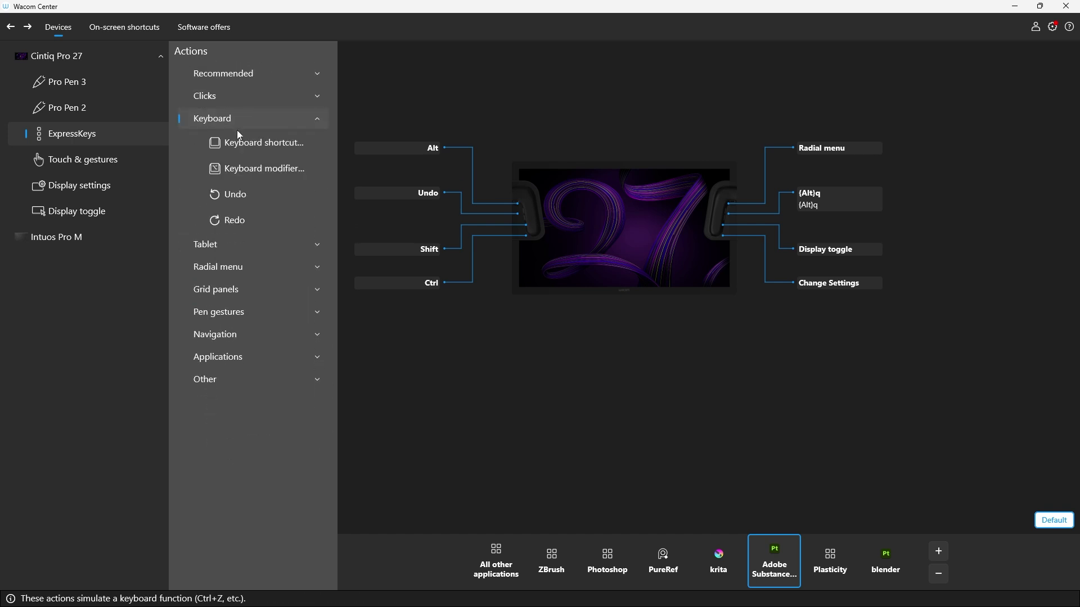
{"action": "left_click", "coordinate": [265, 145]}
{"action": "key", "text": "ctrl"}
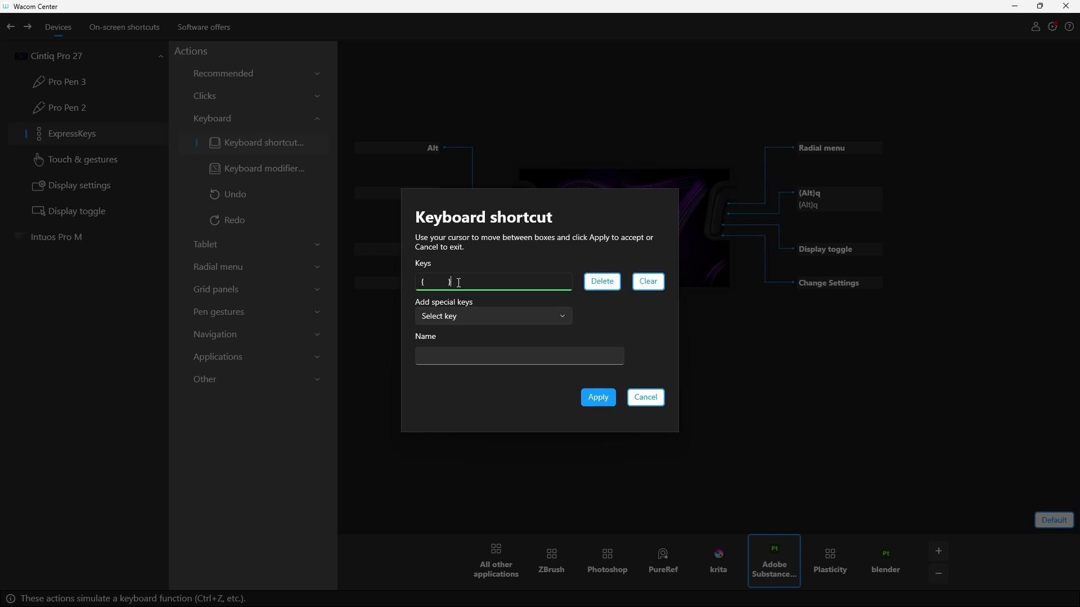
{"action": "left_click", "coordinate": [459, 356]}
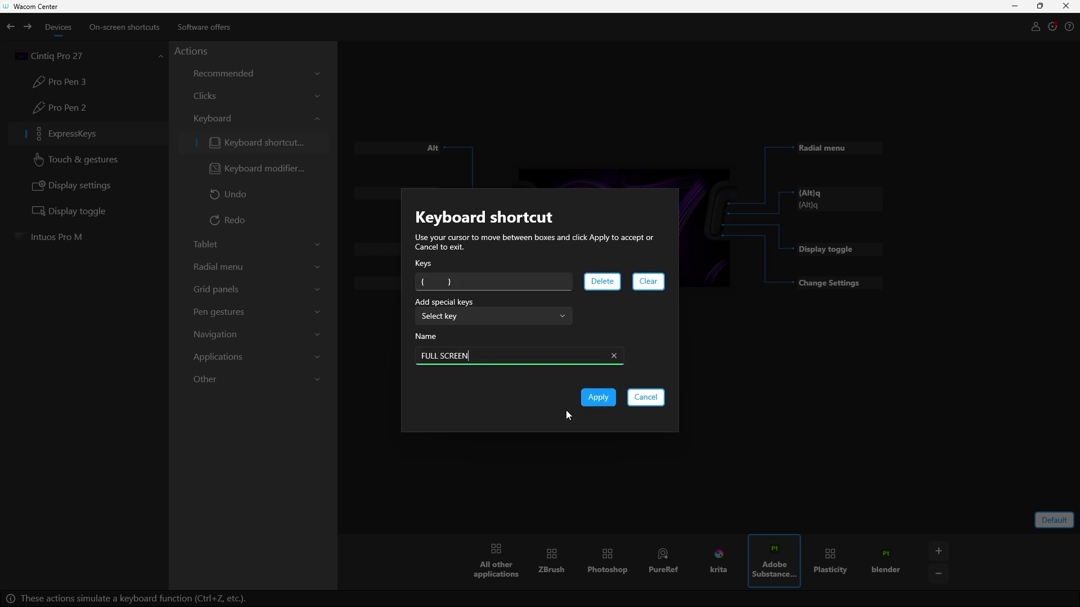
{"action": "left_click", "coordinate": [598, 397]}
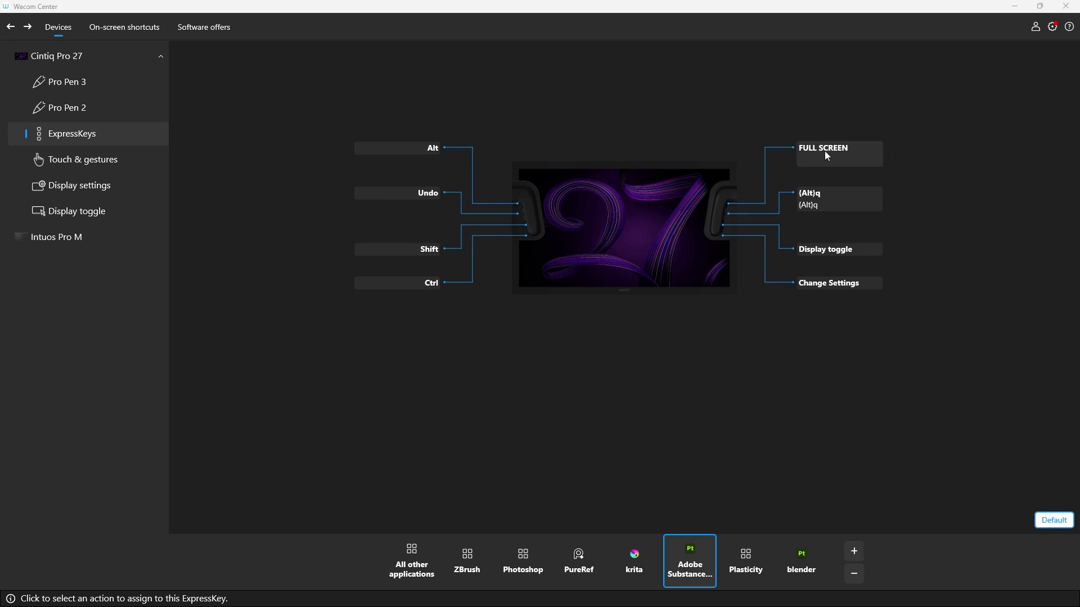
- Switch to Substance 3D Painter and toggle the interface panels off and on several times to test the full-screen view
{"action": "key", "text": "alt+Tab"}
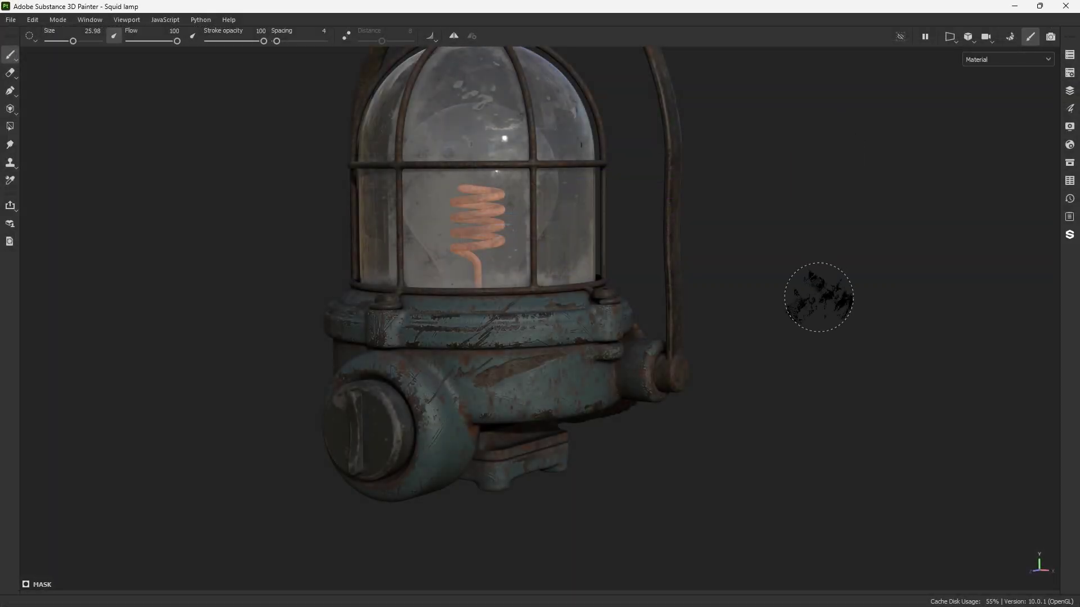
{"action": "key", "text": "Tab"}
{"action": "key", "text": "Tab"}
{"action": "key", "text": "Tab"}
{"action": "key", "text": "Tab"}
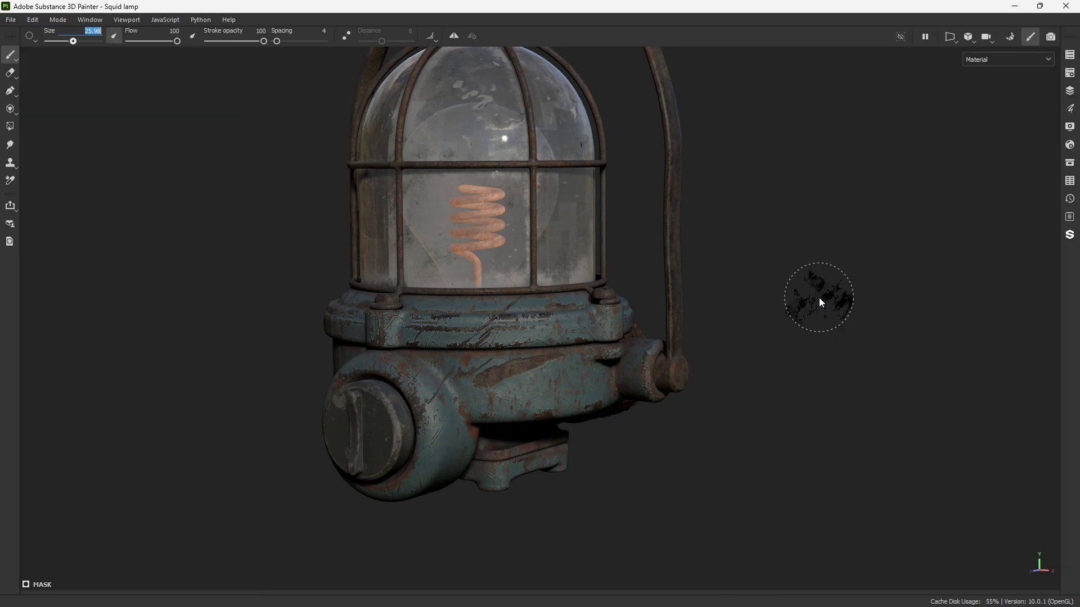
{"action": "key", "text": "Tab"}
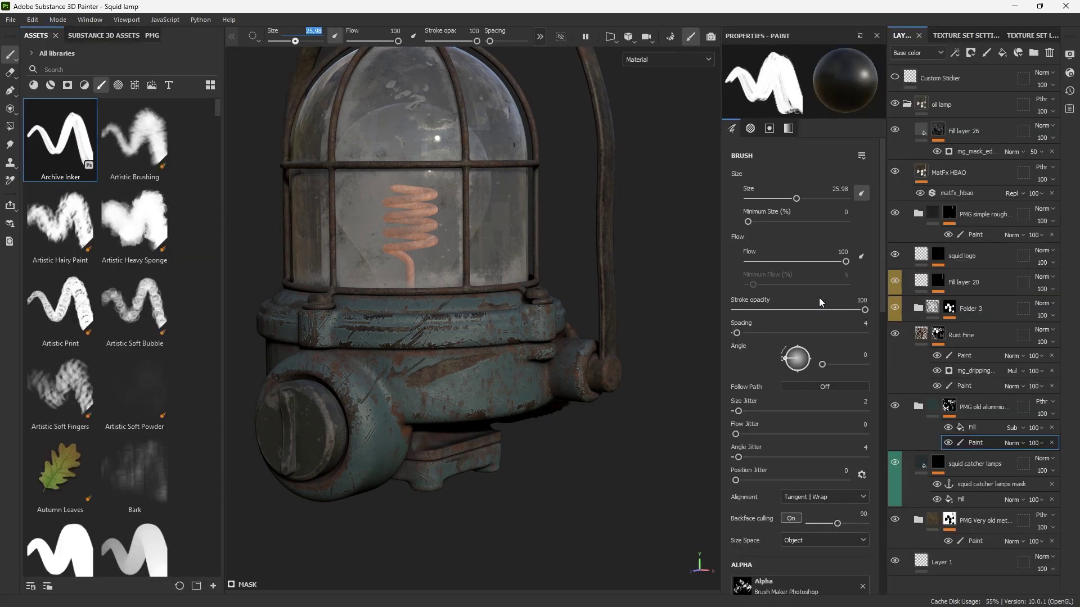
{"action": "key", "text": "Tab"}
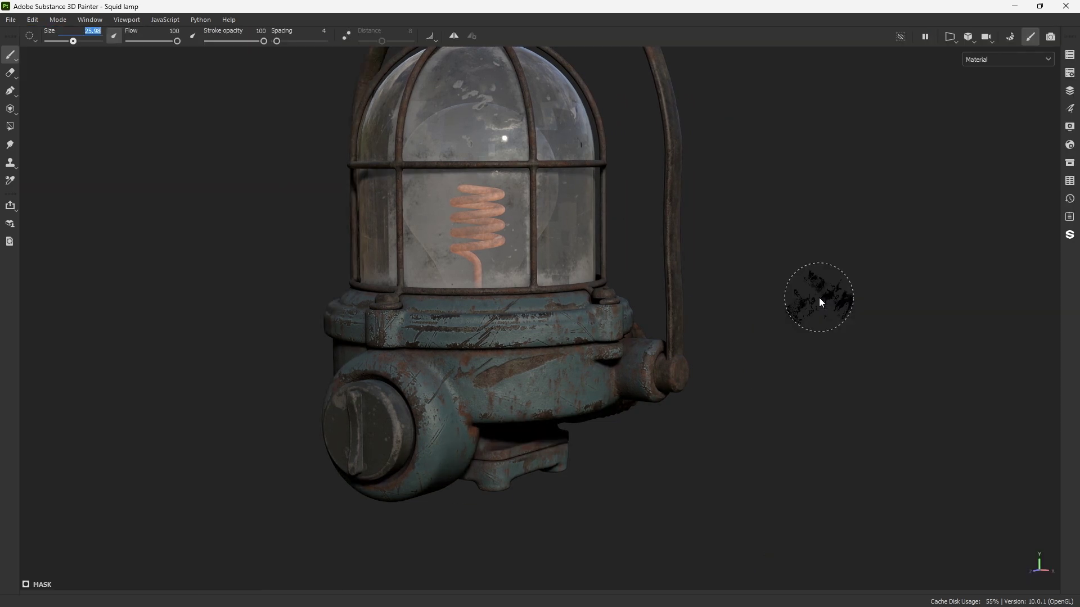
{"action": "key", "text": "Tab"}
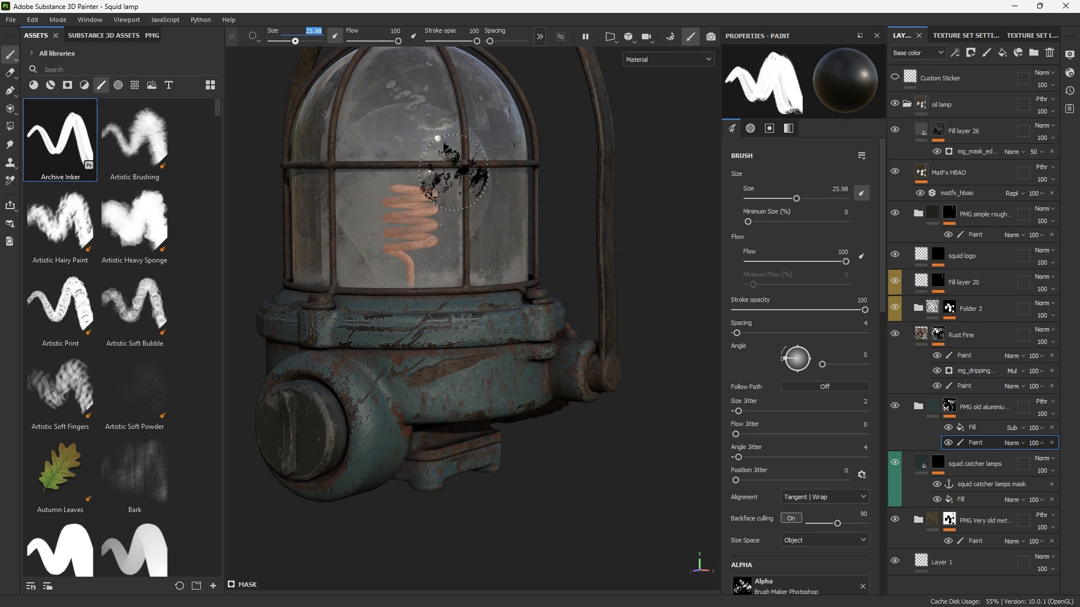
- View the lamp's Base color, Metallic and Roughness channels in turn, ending on the Material display
{"action": "left_click", "coordinate": [660, 58]}
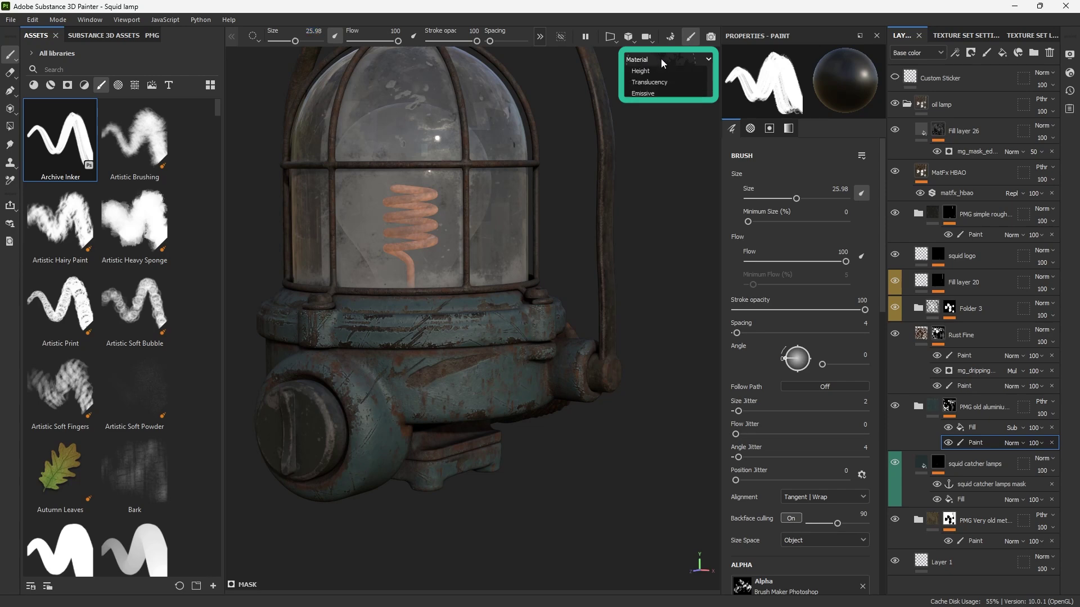
{"action": "left_click", "coordinate": [661, 105]}
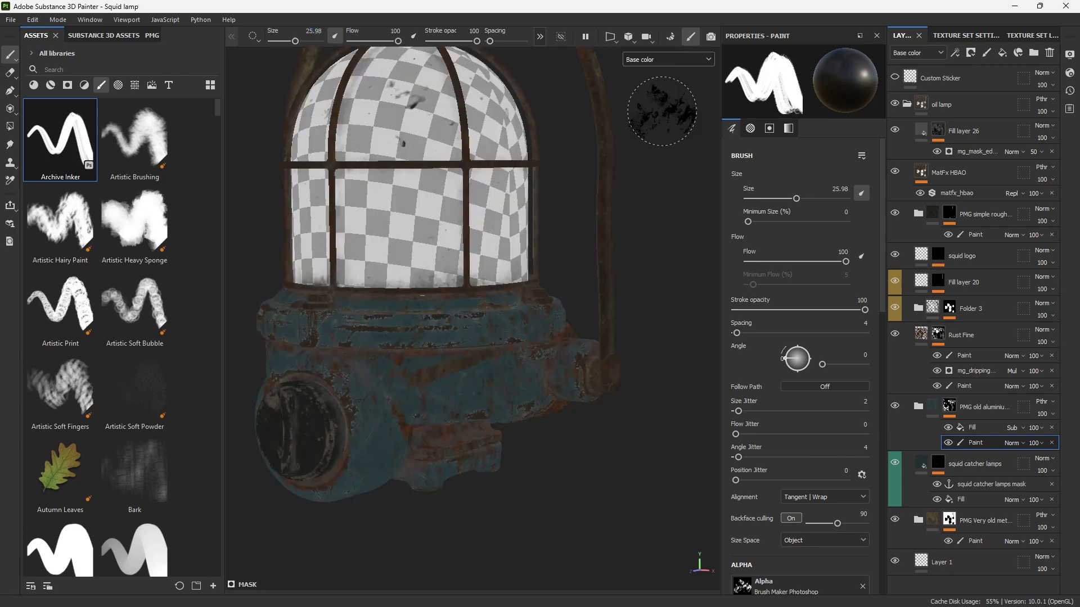
{"action": "left_click", "coordinate": [660, 60]}
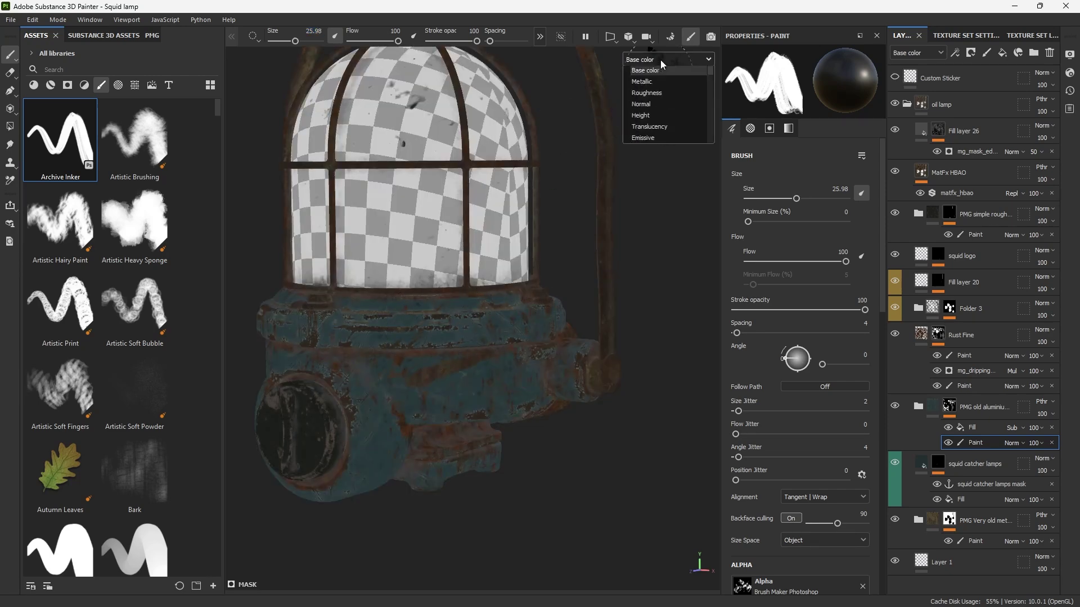
{"action": "left_click", "coordinate": [663, 121]}
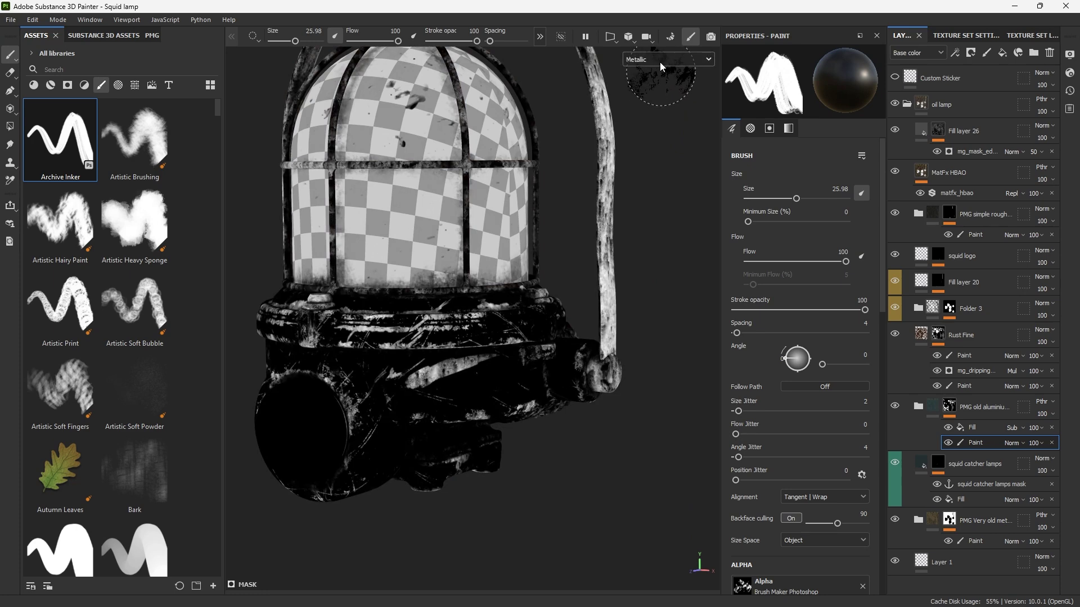
{"action": "left_click", "coordinate": [659, 61]}
{"action": "left_click", "coordinate": [646, 131]}
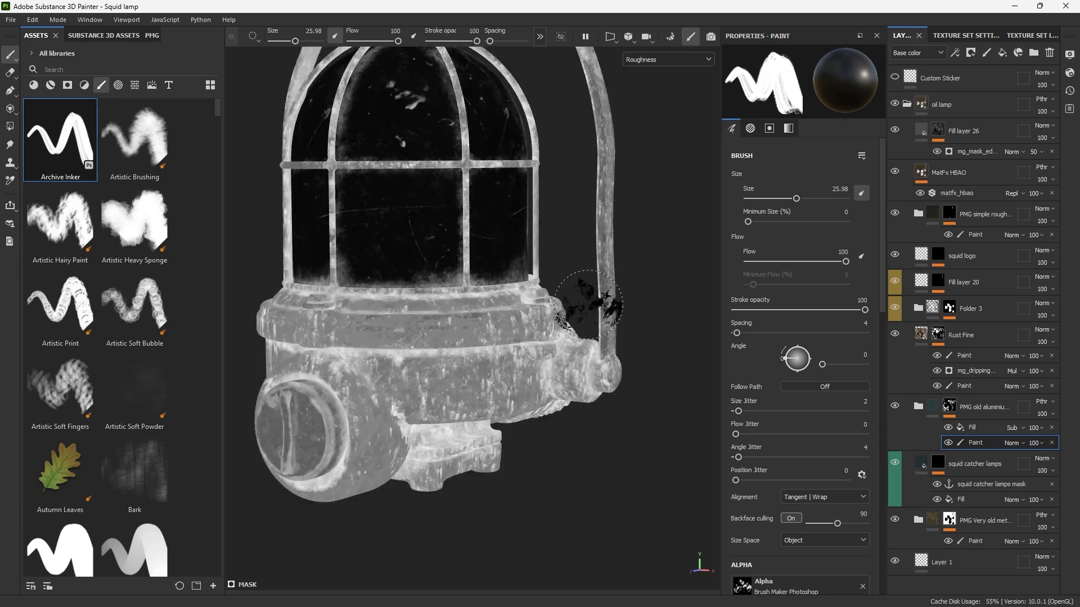
{"action": "left_click", "coordinate": [659, 61]}
{"action": "left_click", "coordinate": [657, 87]}
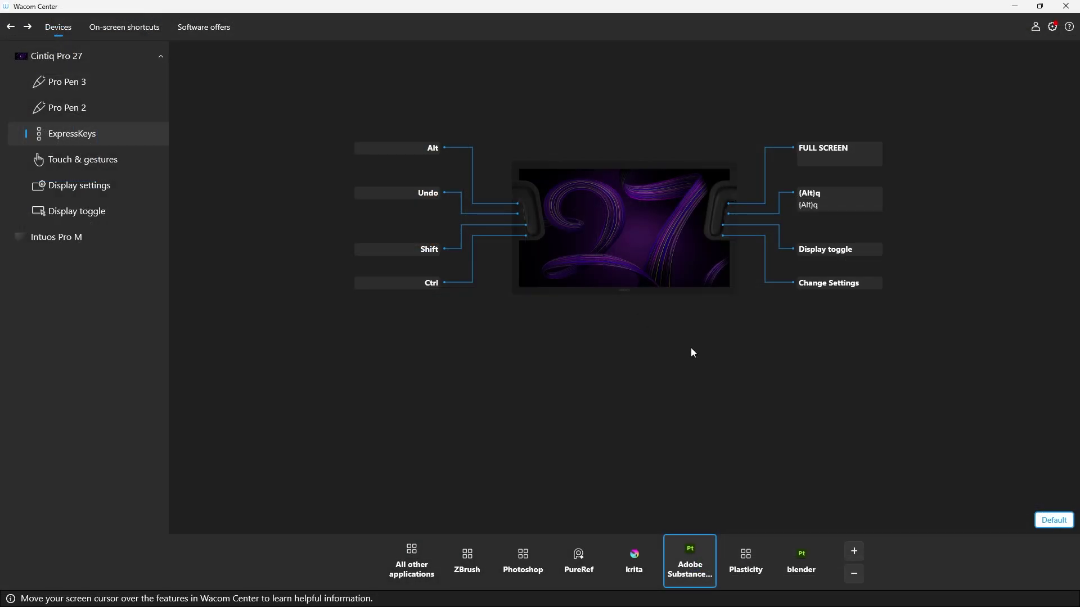
- In Wacom Center, replace the Change Settings ExpressKey with the keyboard shortcut m, named MATERIAL
{"action": "left_click", "coordinate": [827, 284]}
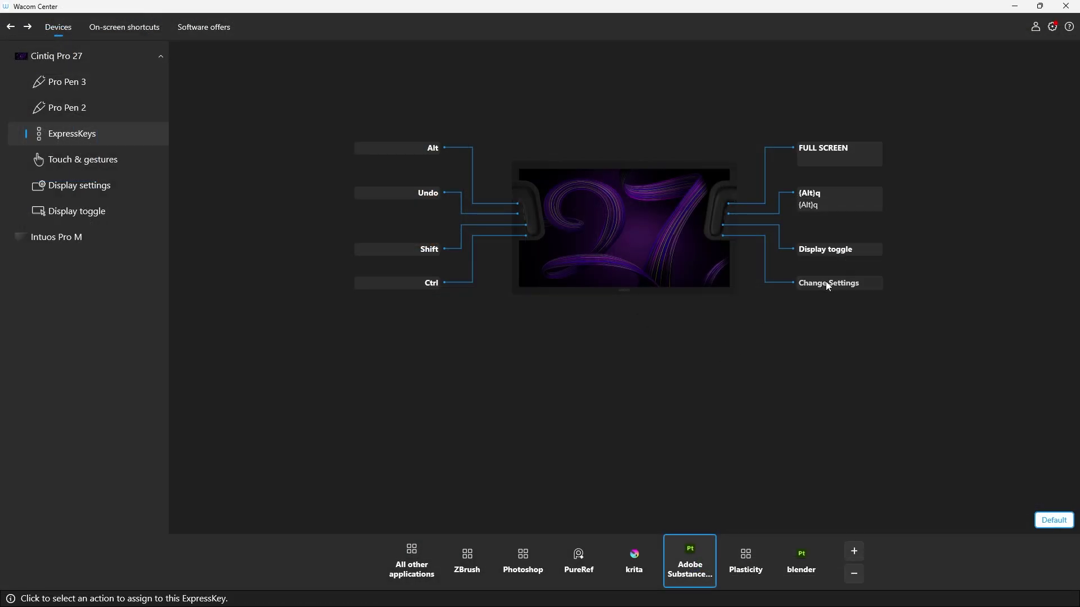
{"action": "left_click", "coordinate": [255, 144]}
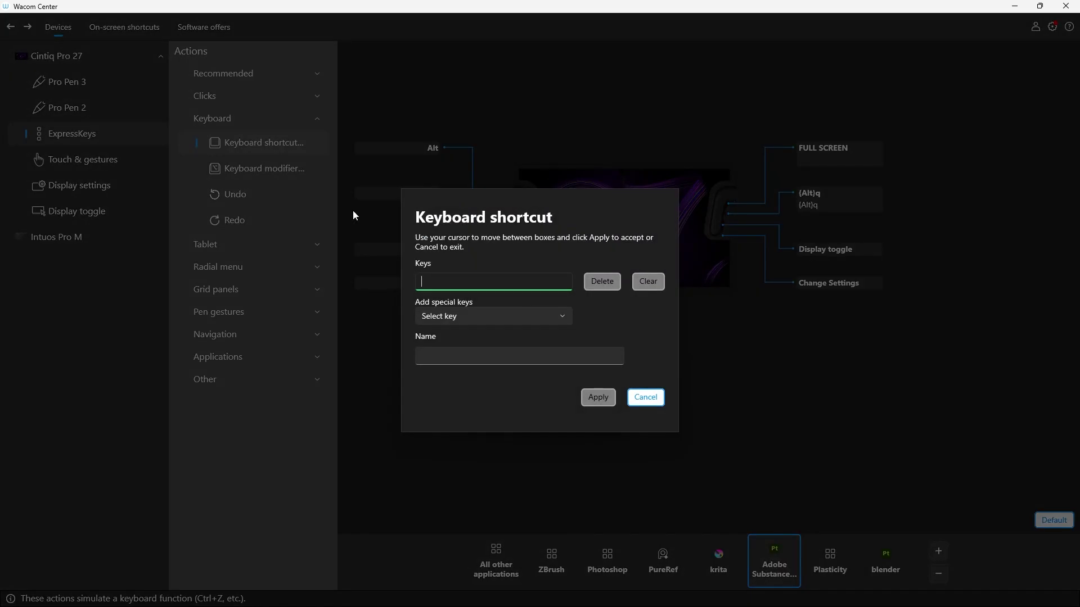
{"action": "key", "text": "m"}
{"action": "left_click", "coordinate": [467, 360]}
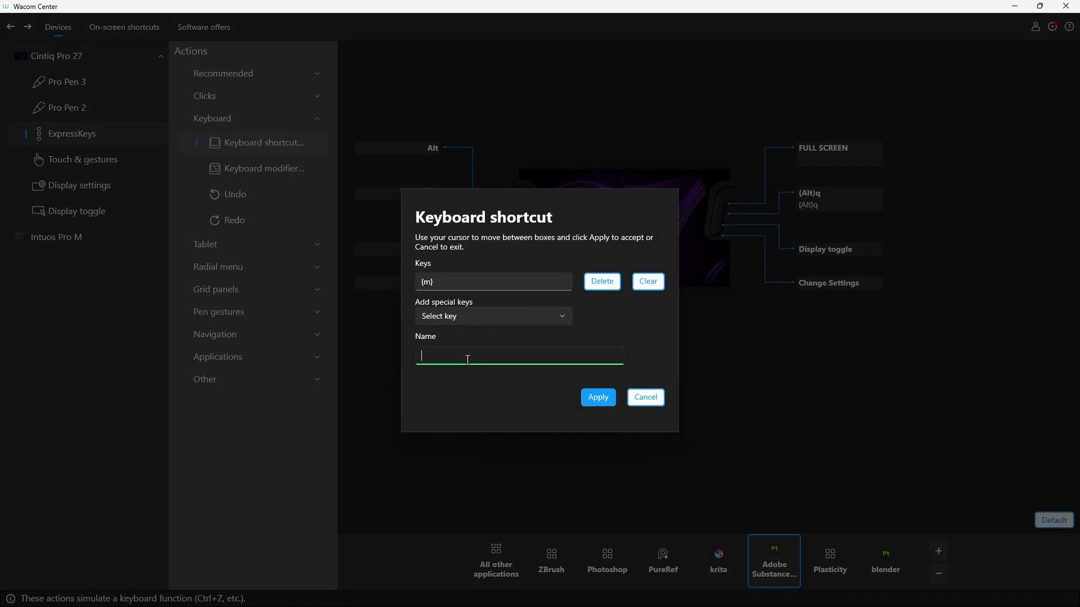
{"action": "left_click", "coordinate": [598, 398]}
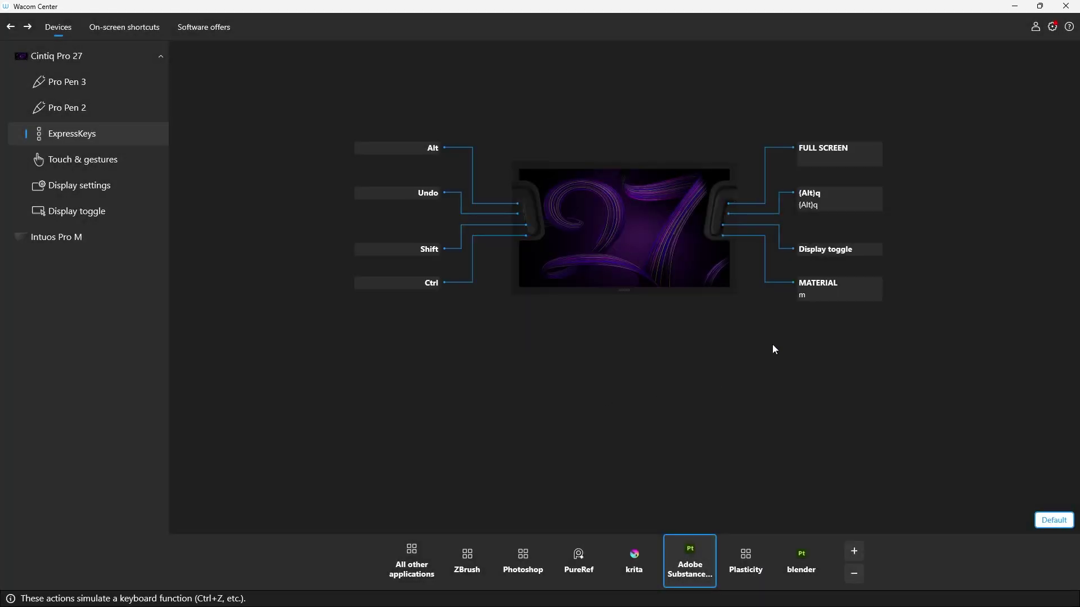
- Replace the Display toggle ExpressKey in the Adobe Substance profile with the keyboard shortcut c and give it a name
{"action": "left_click", "coordinate": [826, 251]}
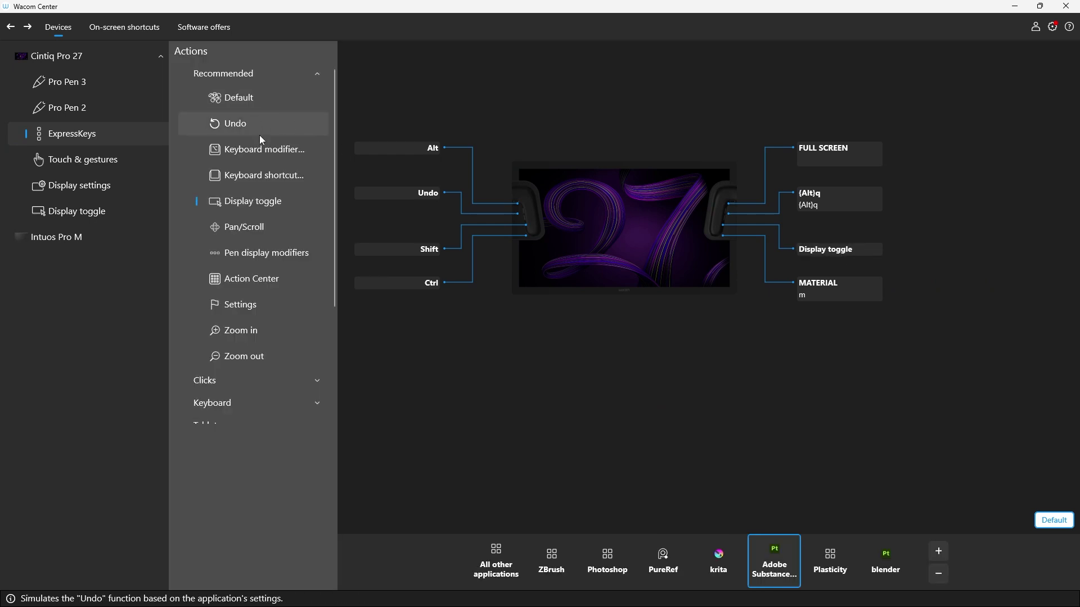
{"action": "left_click", "coordinate": [254, 176]}
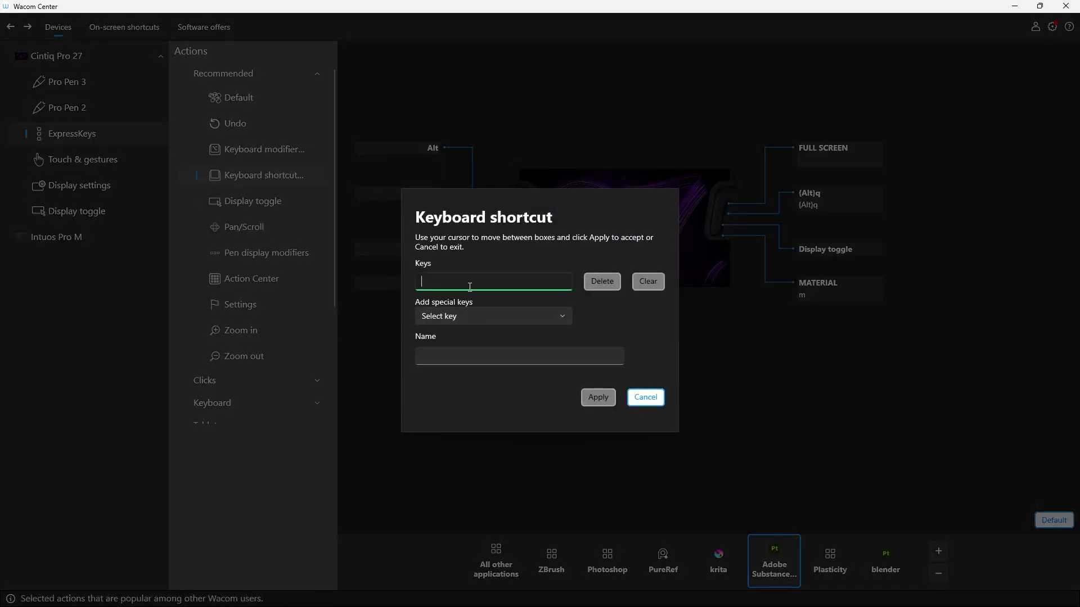
{"action": "key", "text": "c"}
{"action": "left_click", "coordinate": [472, 354]}
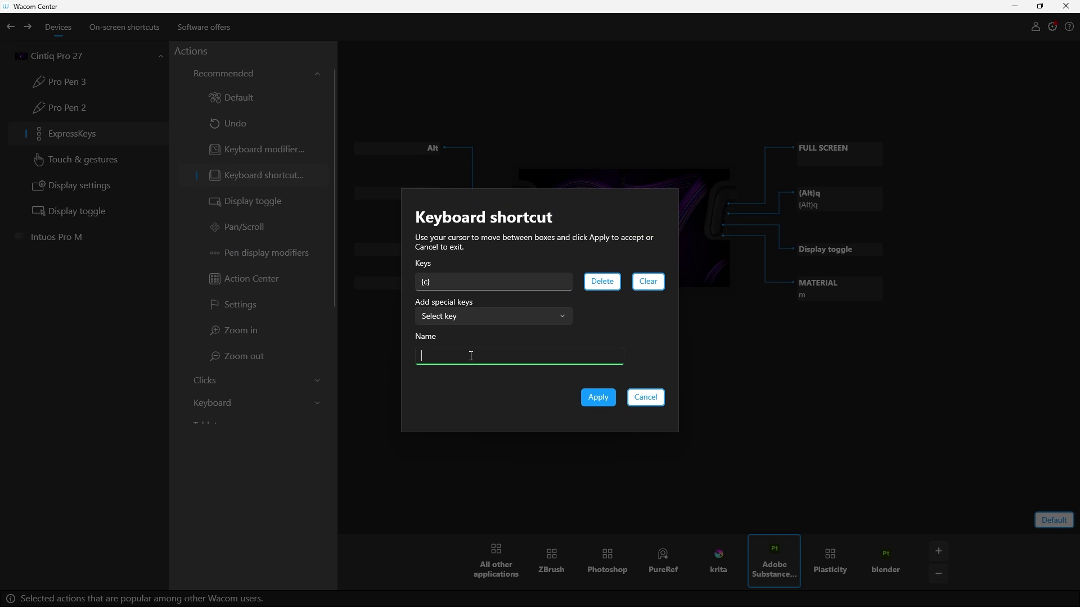
{"action": "left_click", "coordinate": [598, 397]}
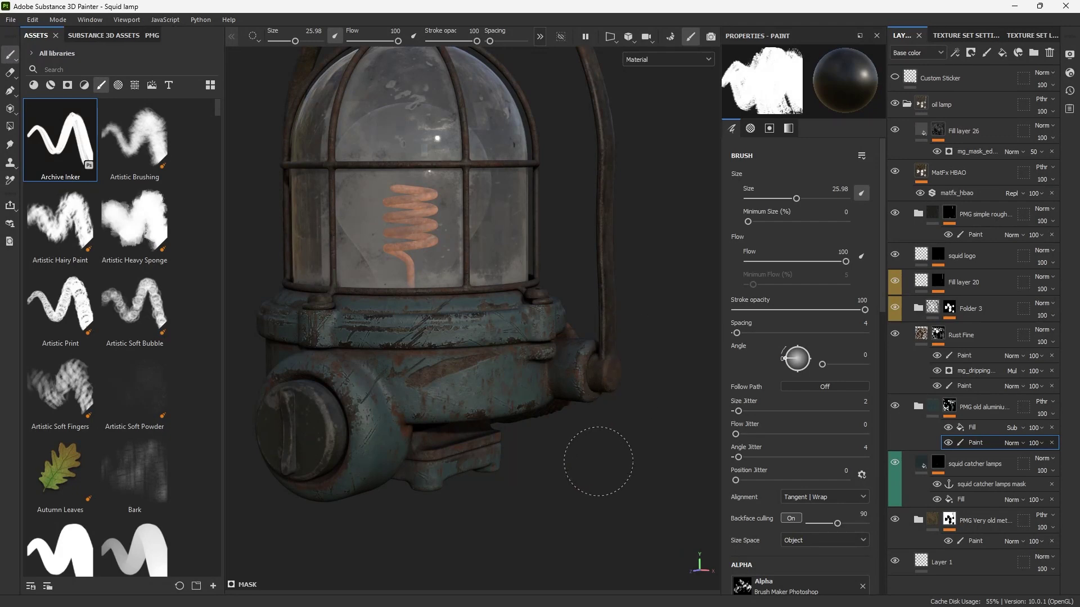
- Switch back to Substance 3D Painter, frame the whole lamp, and toggle the panels off and on
{"action": "mouse_move", "coordinate": [612, 417]}
{"action": "left_mouse_down"}
{"action": "mouse_move", "coordinate": [579, 445]}
{"action": "mouse_move", "coordinate": [592, 436]}
{"action": "left_mouse_up"}
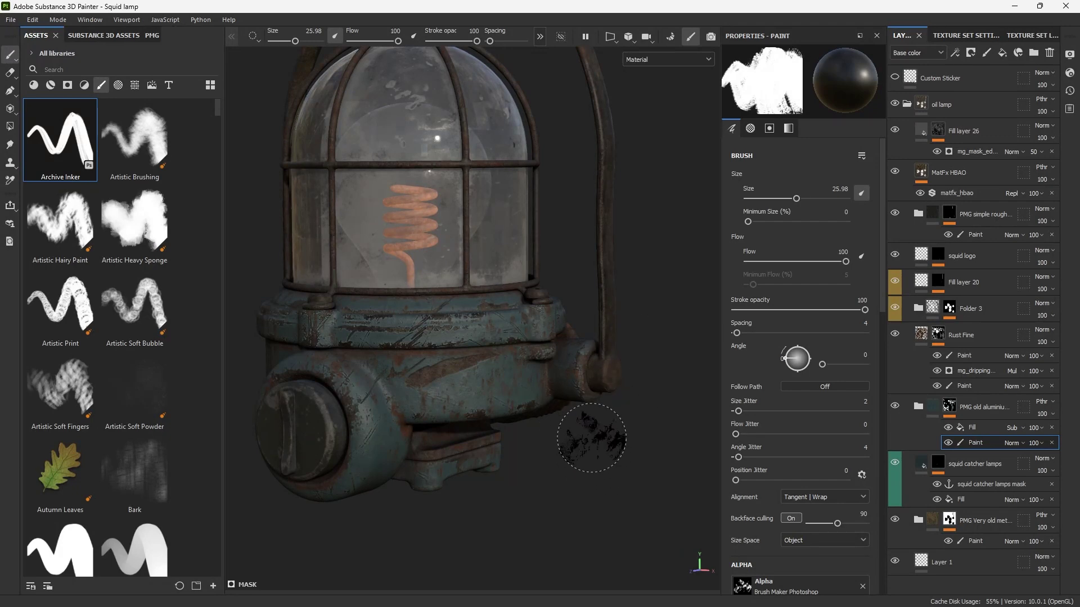
{"action": "key", "text": "f"}
{"action": "left_click_drag", "start_coordinate": [592, 439], "coordinate": [450, 326], "text": "alt"}
{"action": "left_click_drag", "start_coordinate": [540, 362], "coordinate": [471, 405], "text": "alt"}
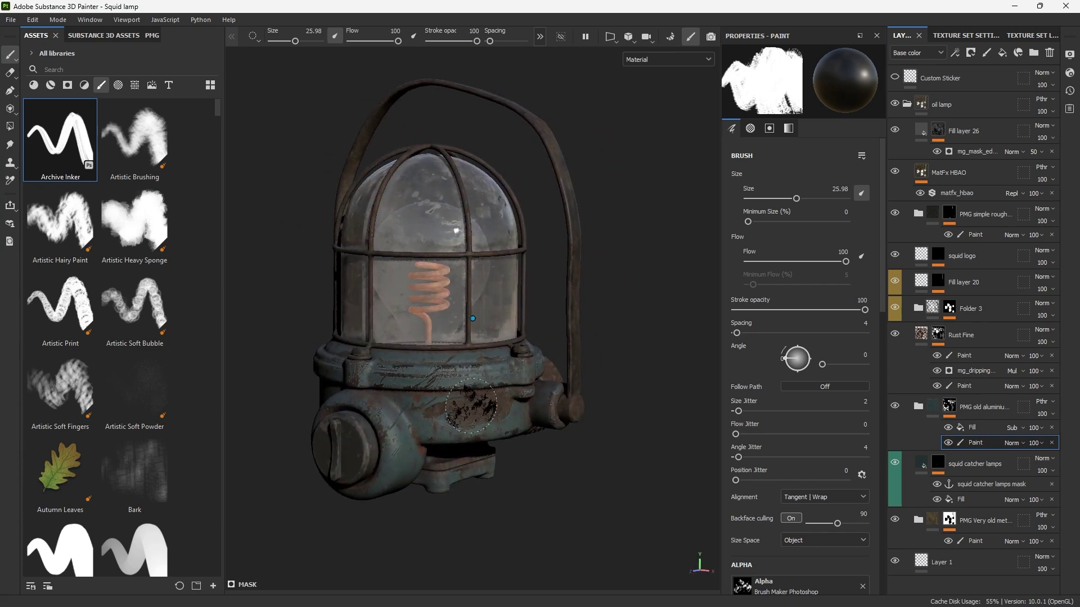
{"action": "key", "text": "Tab"}
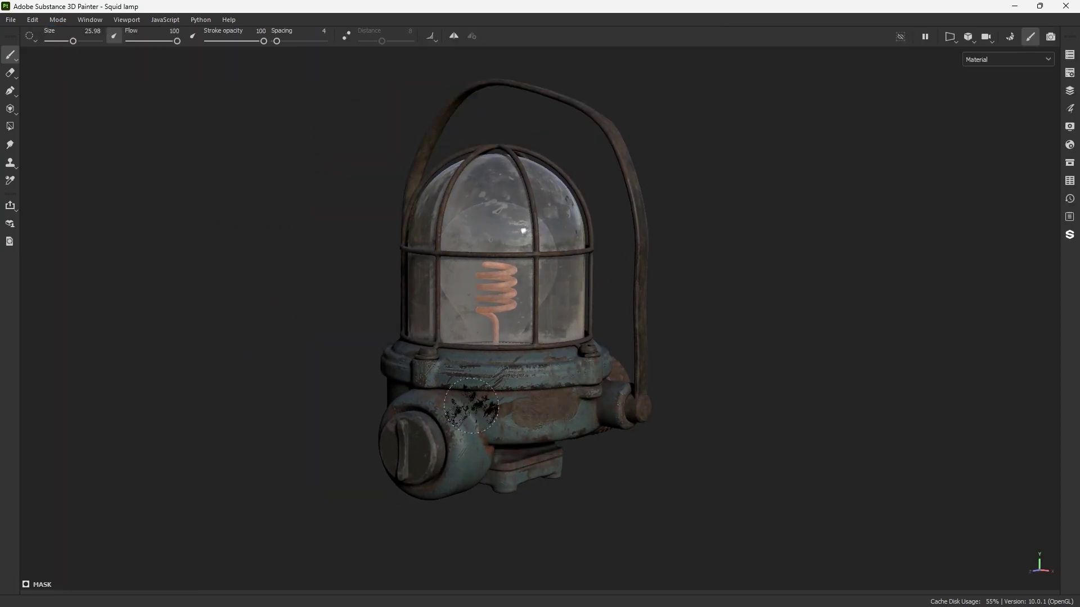
{"action": "key", "text": "Tab"}
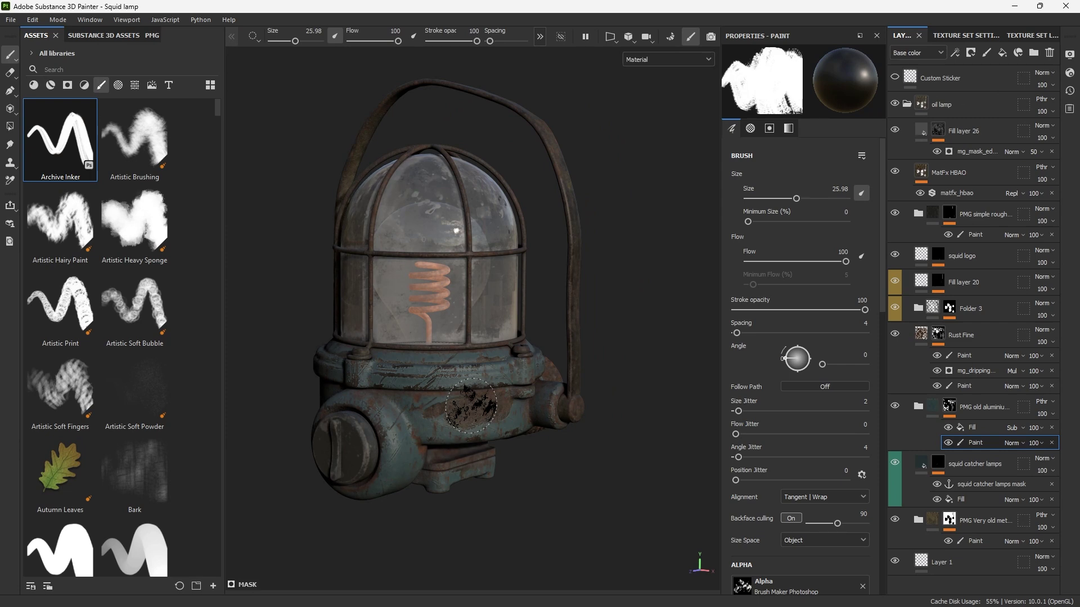
- Cycle the viewport display from Material through the texture channels, past Emissive
{"action": "key", "text": "c"}
{"action": "key", "text": "c"}
{"action": "key", "text": "c"}
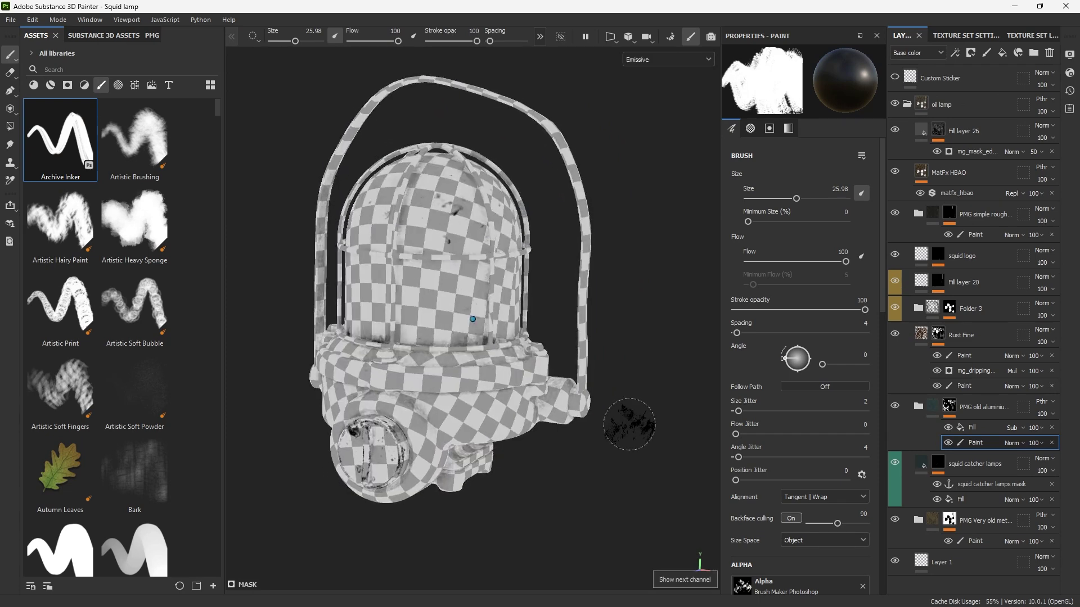
{"action": "key", "text": "c"}
{"action": "key", "text": "c"}
- Hide the panels, cycle onward through the channels including Base color and Height, and return the display to Material
{"action": "key", "text": "Tab"}
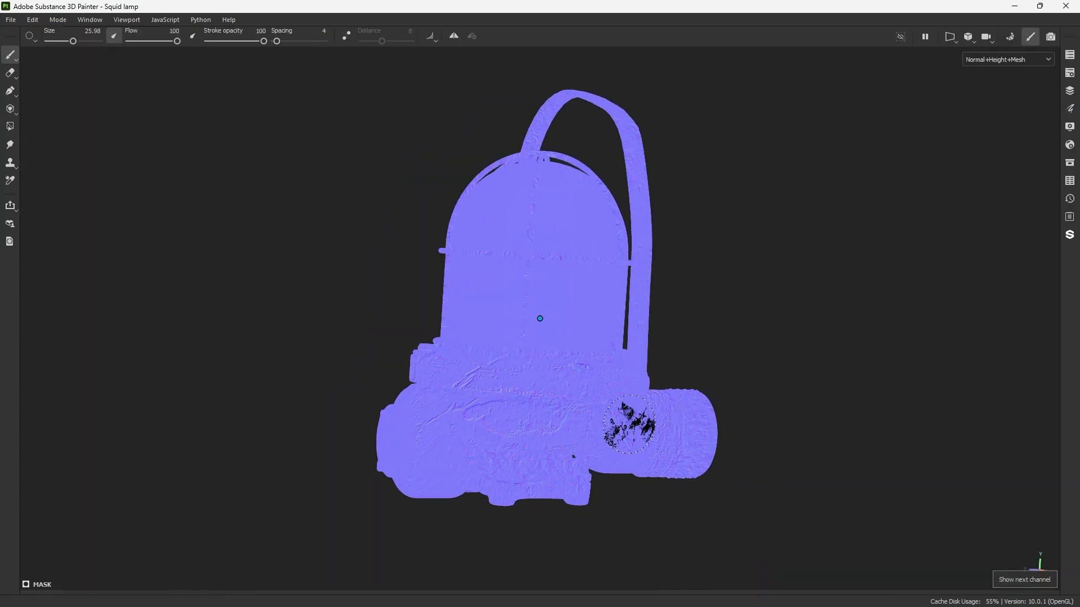
{"action": "key", "text": "c"}
{"action": "key", "text": "c"}
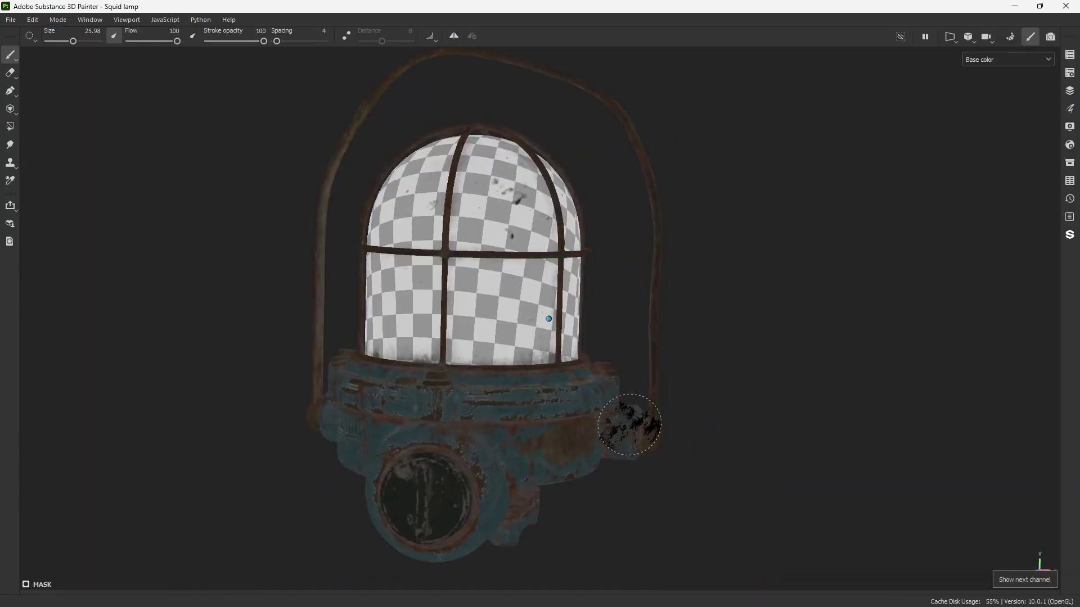
{"action": "key", "text": "c"}
{"action": "key", "text": "c"}
{"action": "key", "text": "c"}
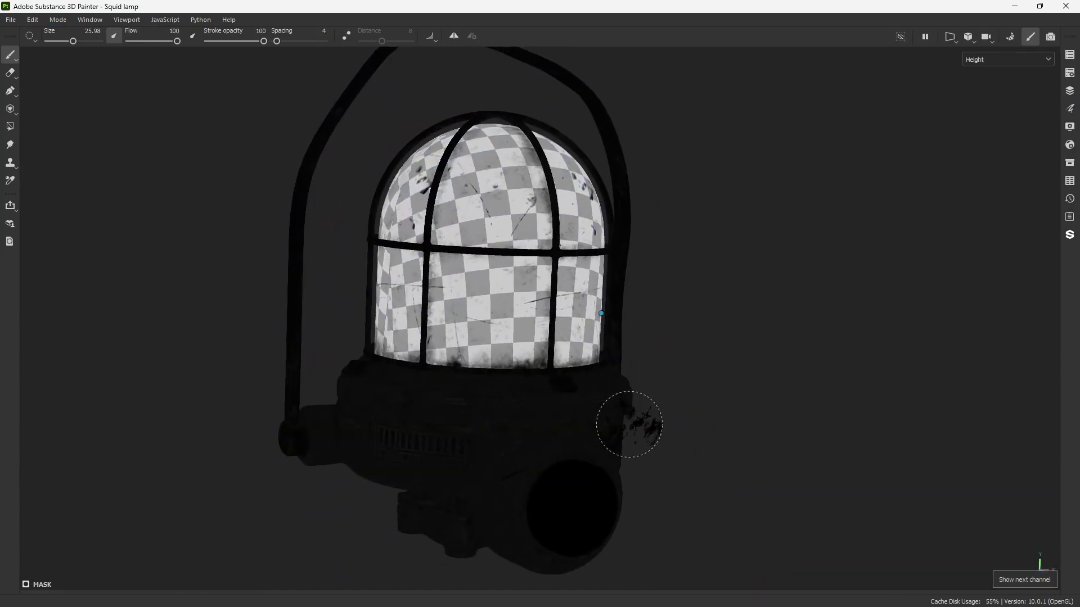
{"action": "key", "text": "c"}
{"action": "key", "text": "m"}
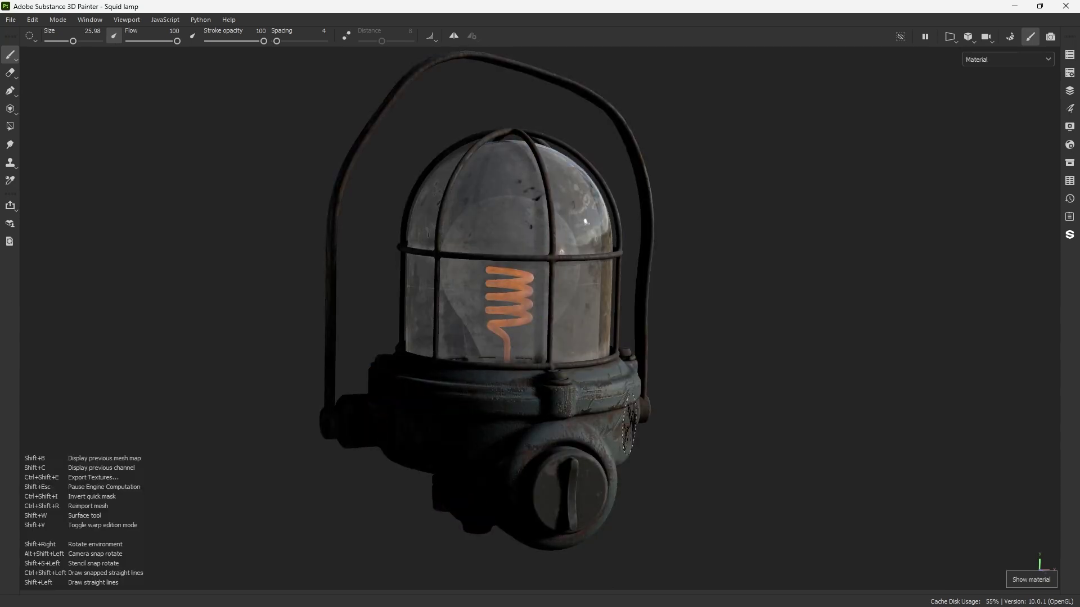
- Enlarge the brush to about 37.38 and rotate the environment lighting while viewing the lamp from several angles
{"action": "mouse_move", "coordinate": [618, 473]}
{"action": "left_mouse_down", "text": "alt"}
{"action": "mouse_move", "coordinate": [584, 428]}
{"action": "mouse_move", "coordinate": [540, 319]}
{"action": "left_mouse_up", "text": "alt"}
{"action": "left_click_drag", "start_coordinate": [528, 427], "coordinate": [655, 323], "text": "alt"}
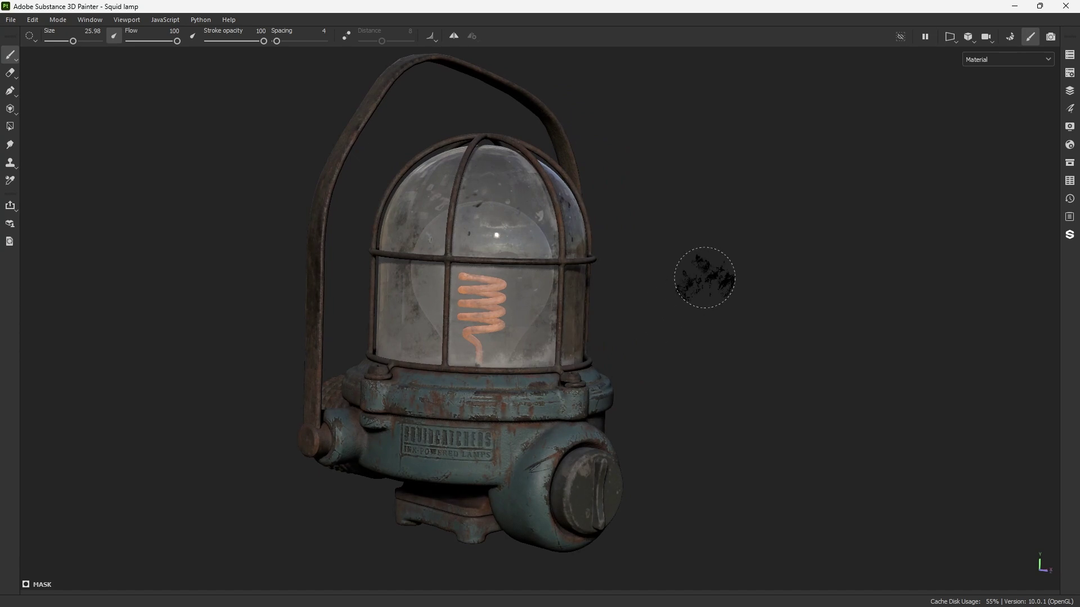
{"action": "right_click_drag", "start_coordinate": [748, 263], "coordinate": [761, 272], "text": "ctrl"}
{"action": "mouse_move", "coordinate": [761, 272]}
{"action": "left_mouse_down", "text": "alt"}
{"action": "mouse_move", "coordinate": [720, 272]}
{"action": "mouse_move", "coordinate": [723, 286]}
{"action": "left_mouse_up", "text": "alt"}
{"action": "mouse_move", "coordinate": [724, 286]}
{"action": "right_mouse_down", "text": "shift"}
{"action": "mouse_move", "coordinate": [771, 289]}
{"action": "mouse_move", "coordinate": [729, 284]}
{"action": "right_mouse_up", "text": "shift"}
{"action": "mouse_move", "coordinate": [730, 285]}
{"action": "left_mouse_down", "text": "alt"}
{"action": "mouse_move", "coordinate": [658, 269]}
{"action": "mouse_move", "coordinate": [674, 270]}
{"action": "left_mouse_up", "text": "alt"}
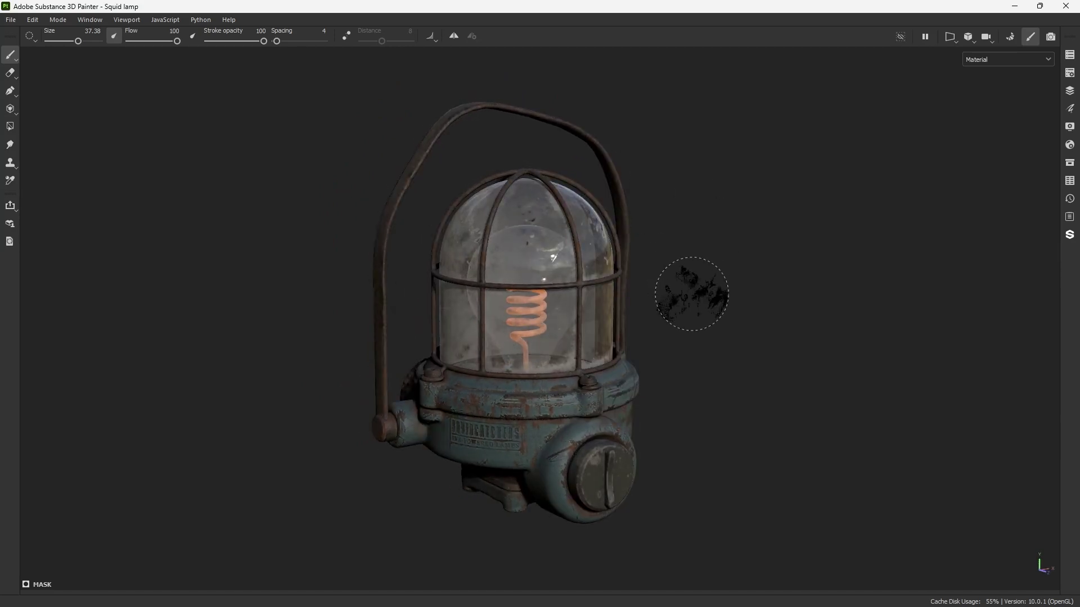